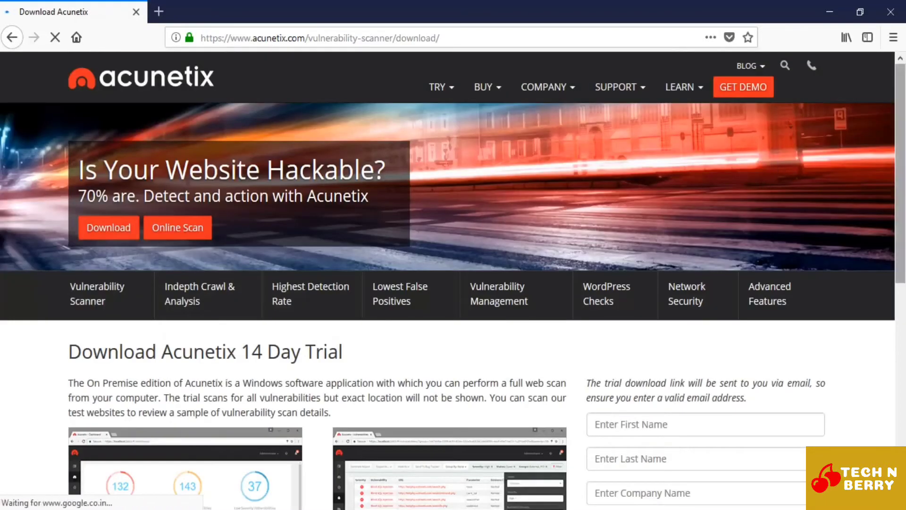
Step: Open the Acunetix 14 Day Trial download page and read how the download link is delivered
click(108, 233)
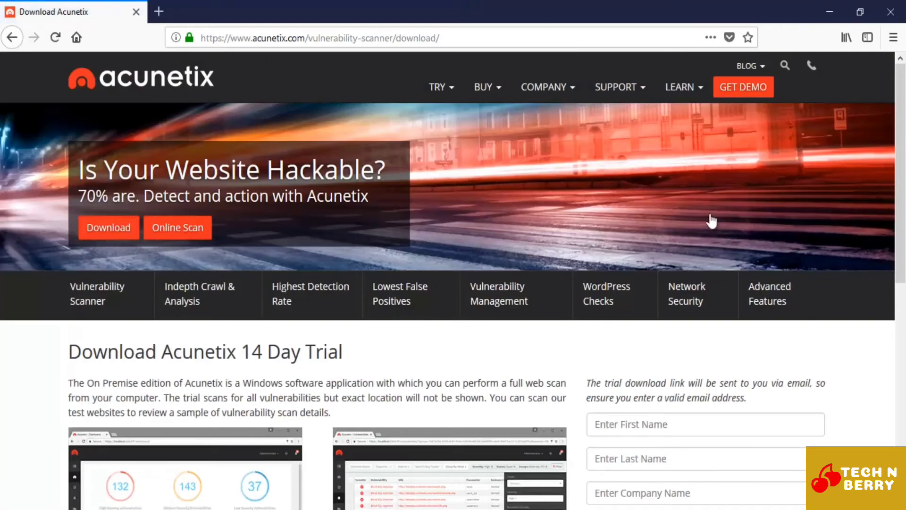
scroll(711, 220, down, 5)
drag(119, 128, 347, 140)
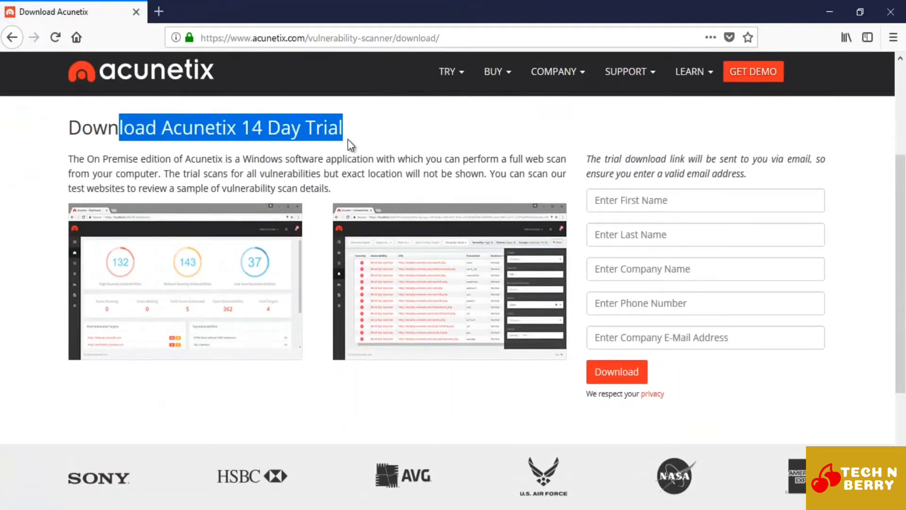
click(345, 125)
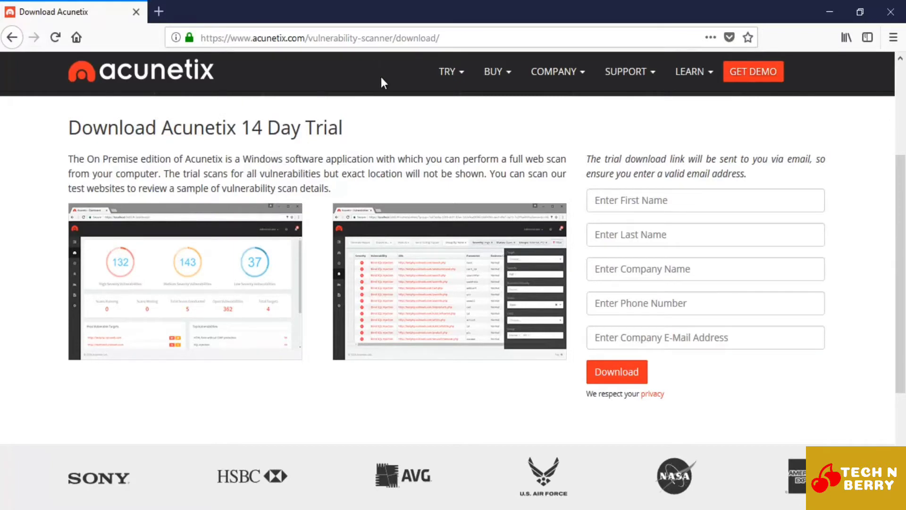
drag(597, 159, 746, 175)
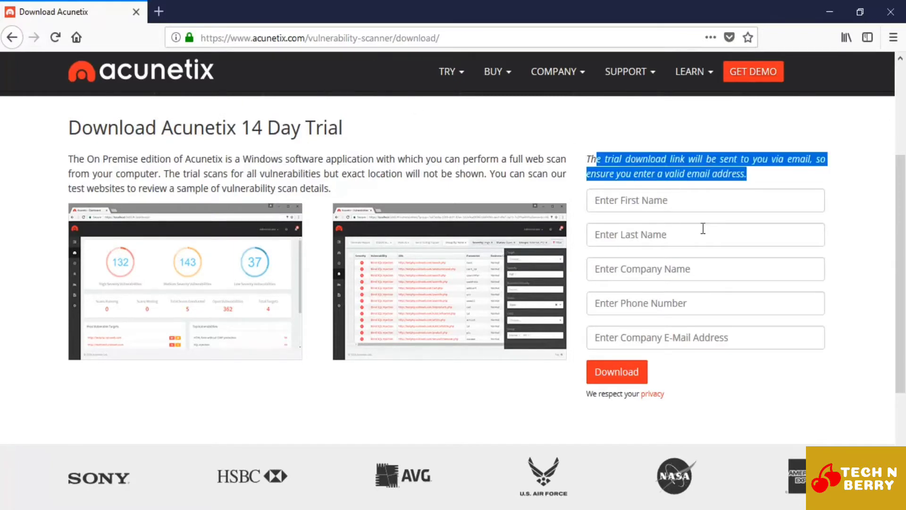
click(851, 225)
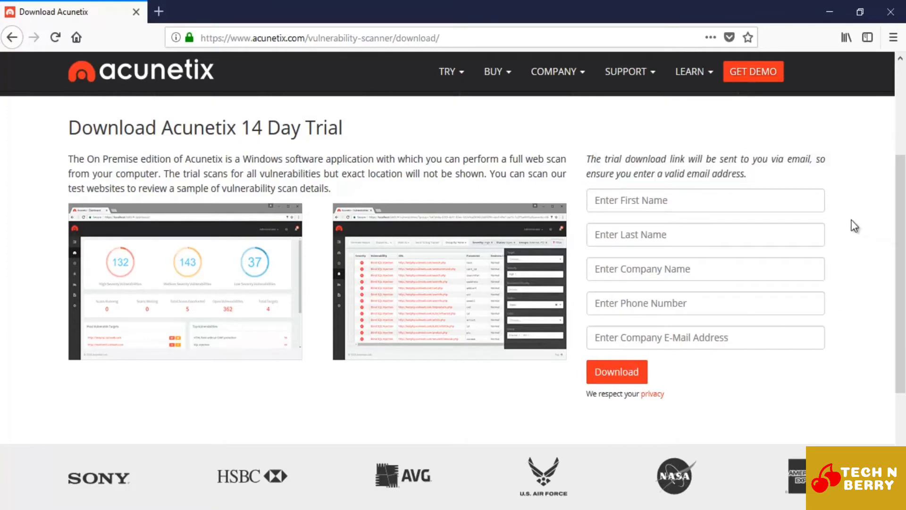
Step: Fill in the first name, last name and company name packt in the trial download form
click(648, 191)
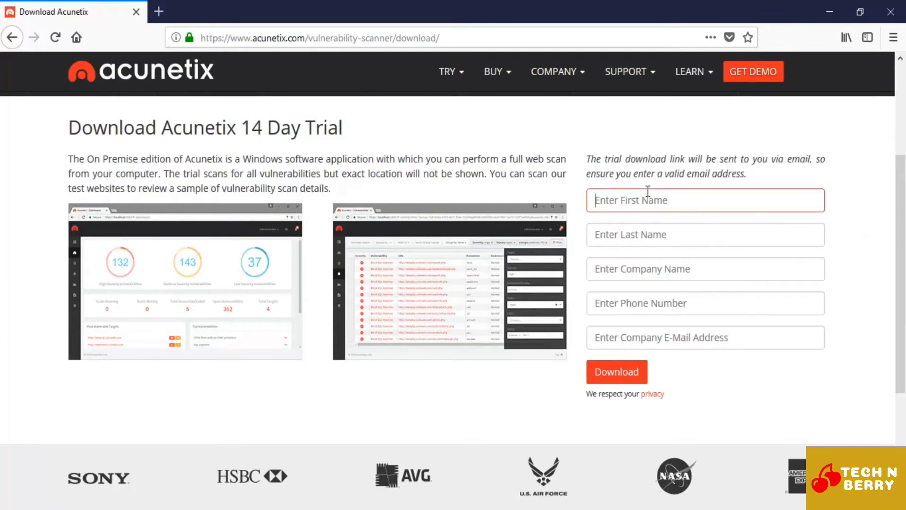
key(Tab)
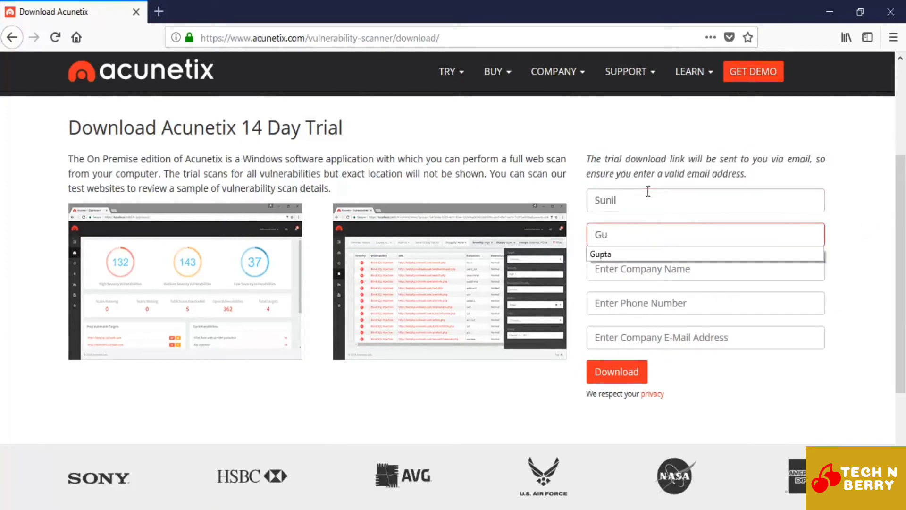
key(Tab)
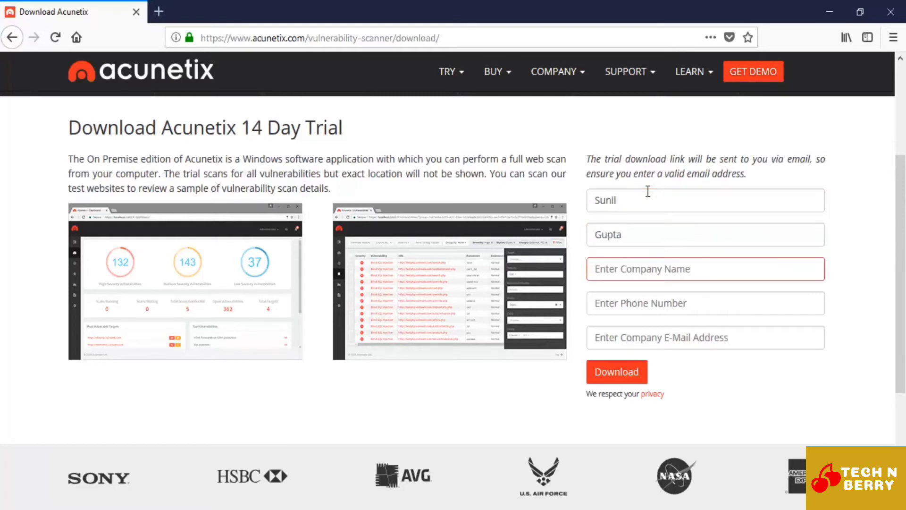
text(packt)
key(Tab)
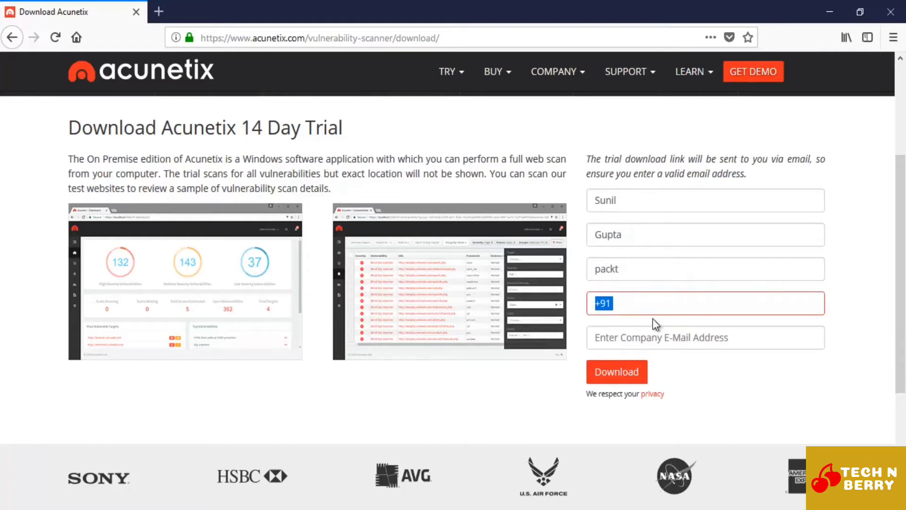
Step: Enter the phone number and company e-mail address in the trial form, and submit the download request
click(633, 307)
text(9999999999)
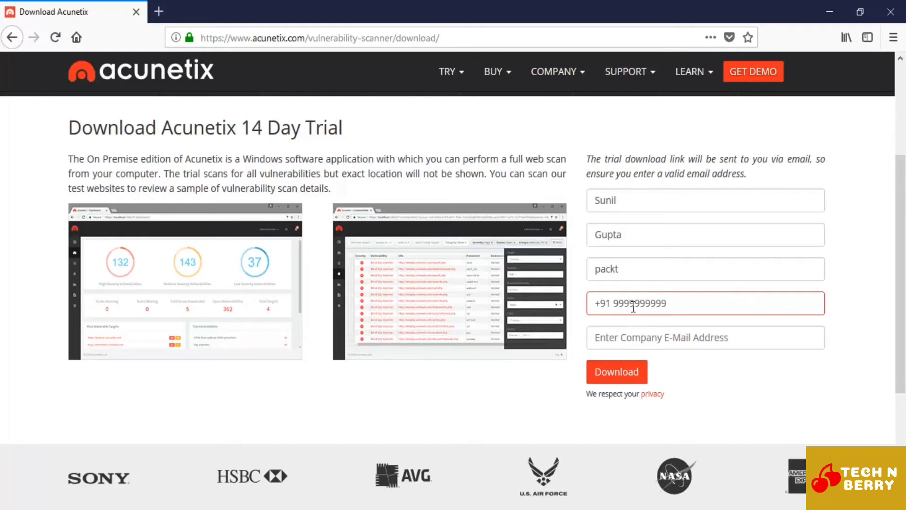
click(632, 338)
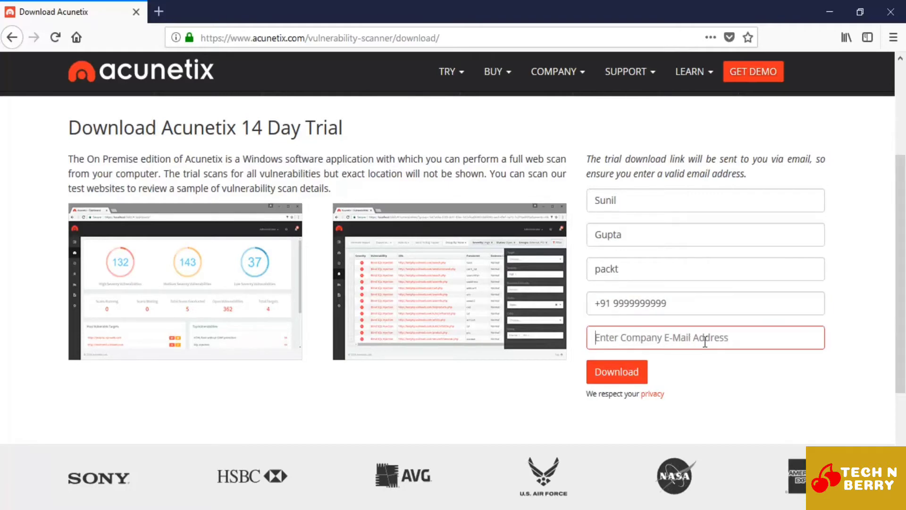
text(gu)
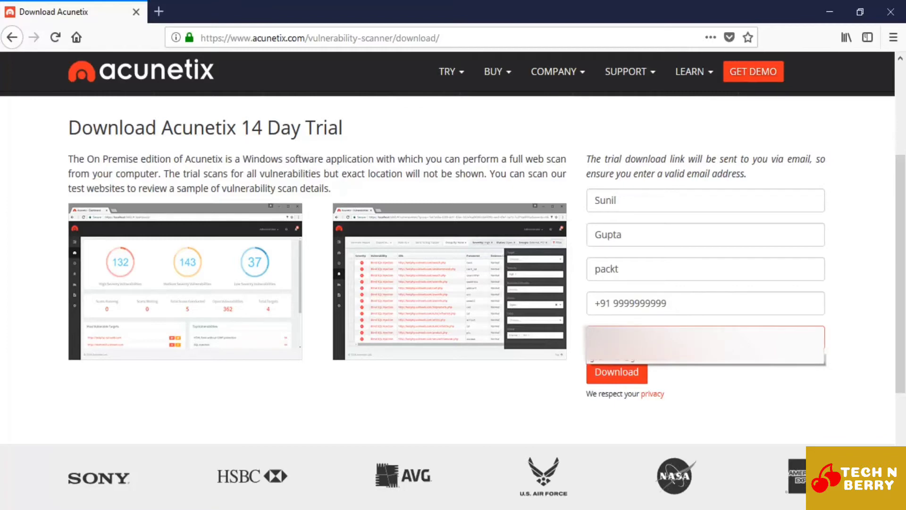
text(m)
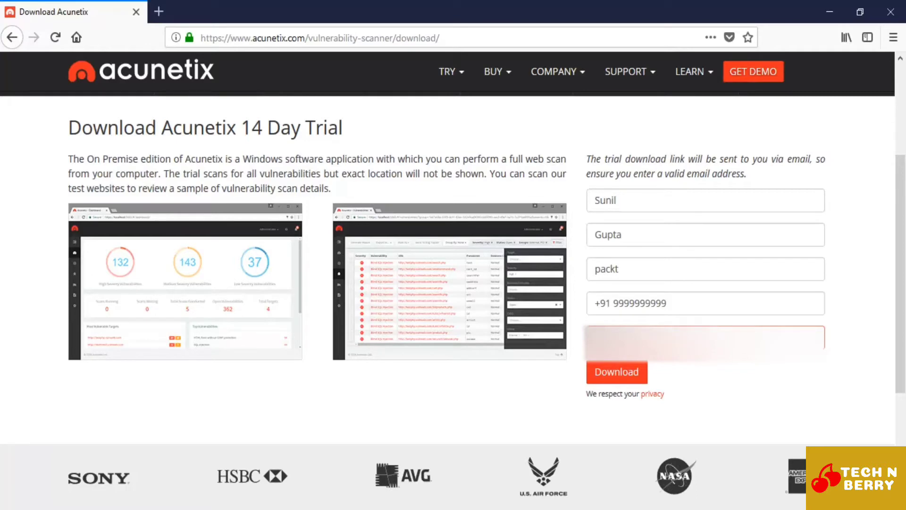
key(Return)
Step: Read the request confirmation page for instructions on receiving the download link
drag(89, 353, 348, 355)
click(395, 357)
drag(128, 384, 260, 385)
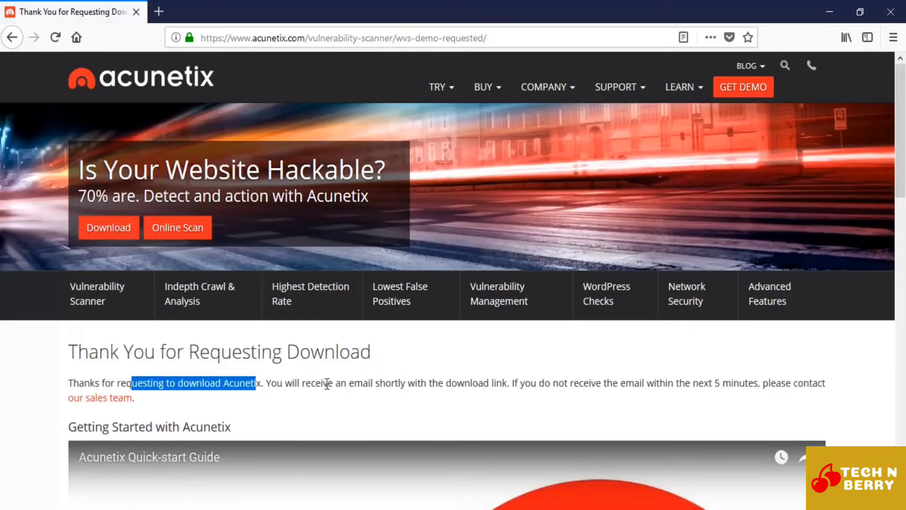
drag(323, 385, 617, 386)
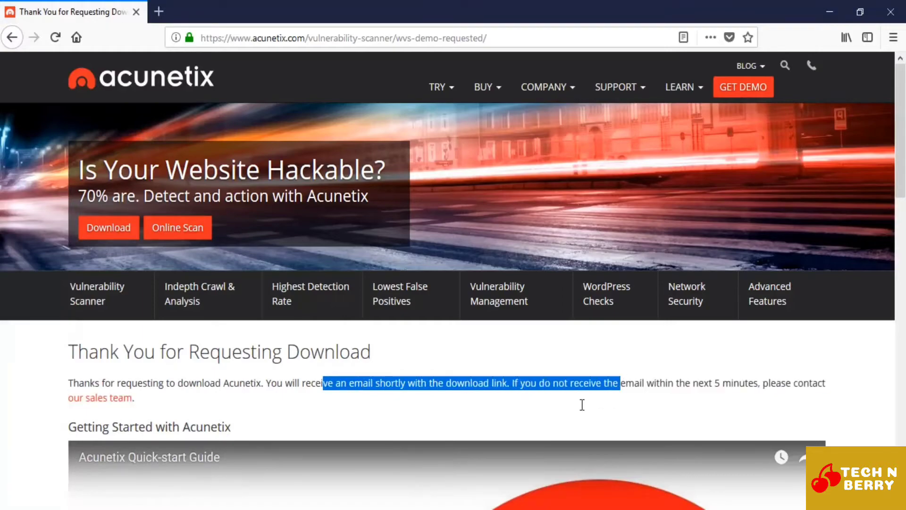
click(583, 405)
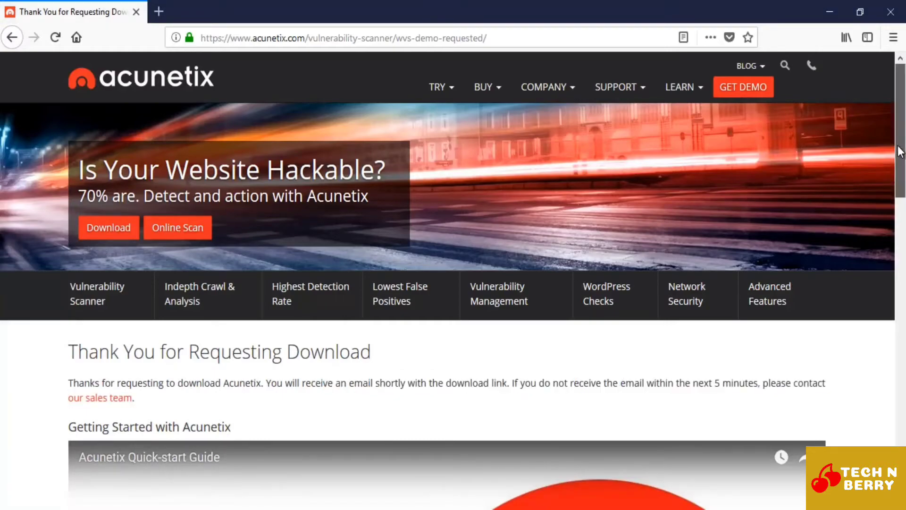
scroll(903, 150, down, 3)
scroll(902, 150, up, 3)
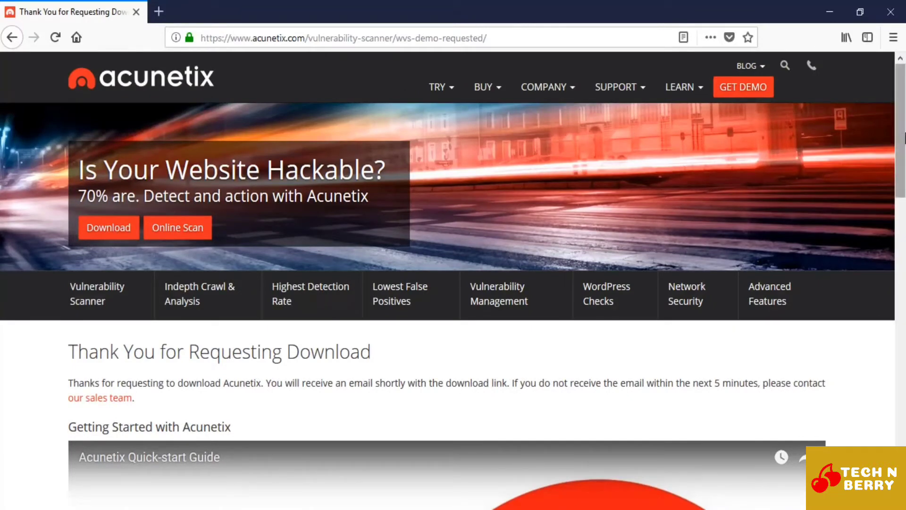
Step: Open Gmail in a new browser tab and open the "Get the Most Out of Acunetix" message, dismissing the Gmail update notice
click(166, 8)
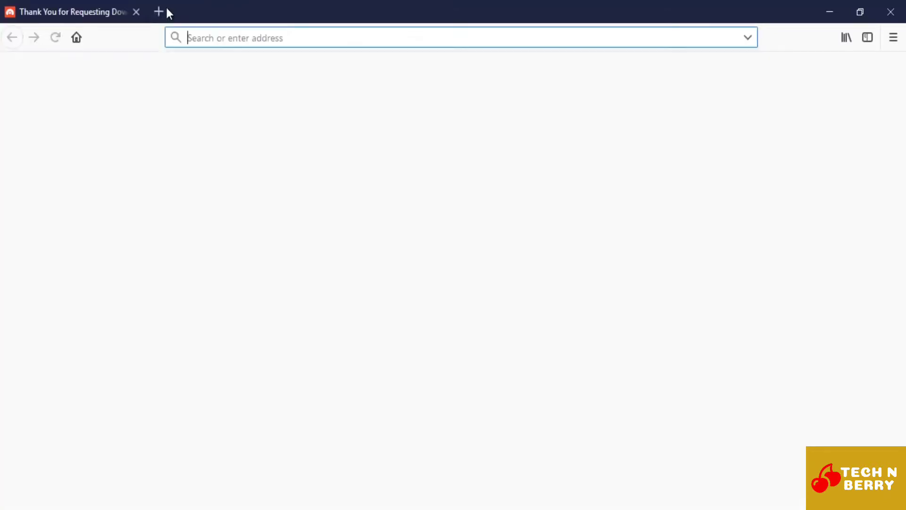
text(gm)
key(Return)
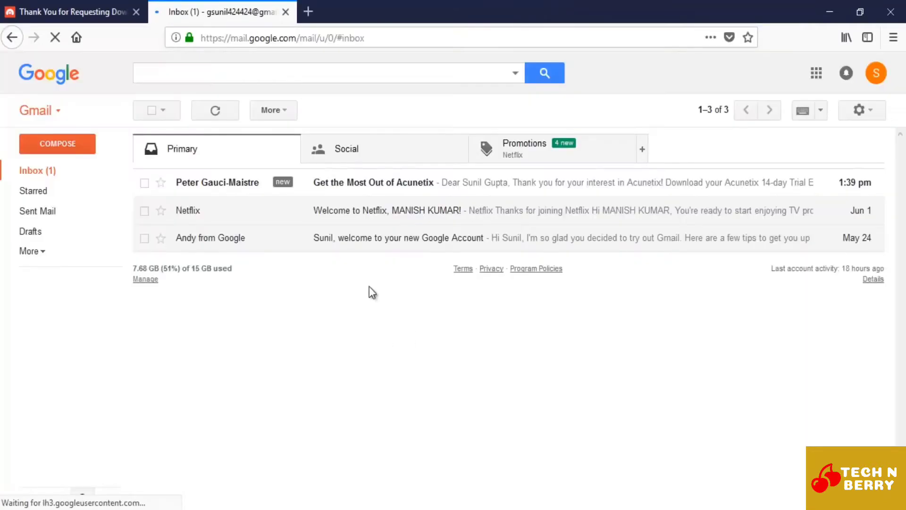
click(399, 189)
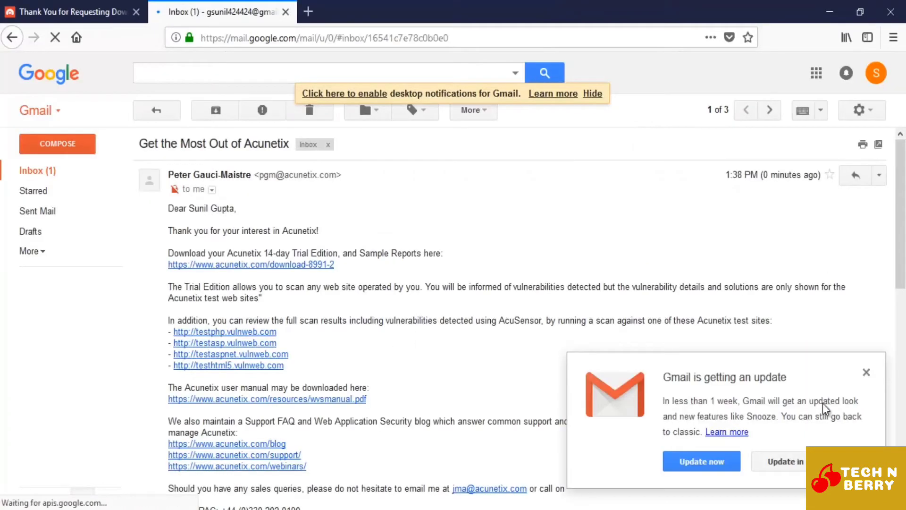
click(866, 372)
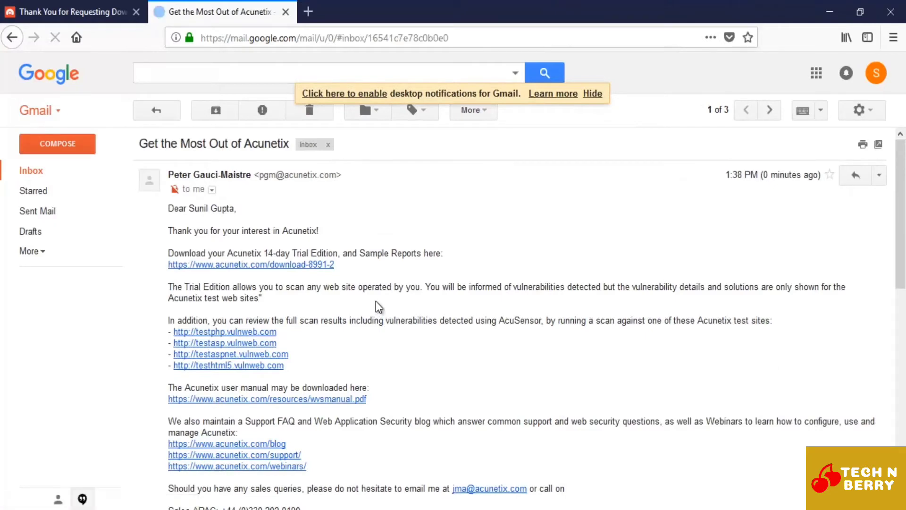
Step: Enlarge the message to 120% to review it, and open its link for the Acunetix 14-day Trial Edition
key(ctrl+plus)
key(ctrl+plus)
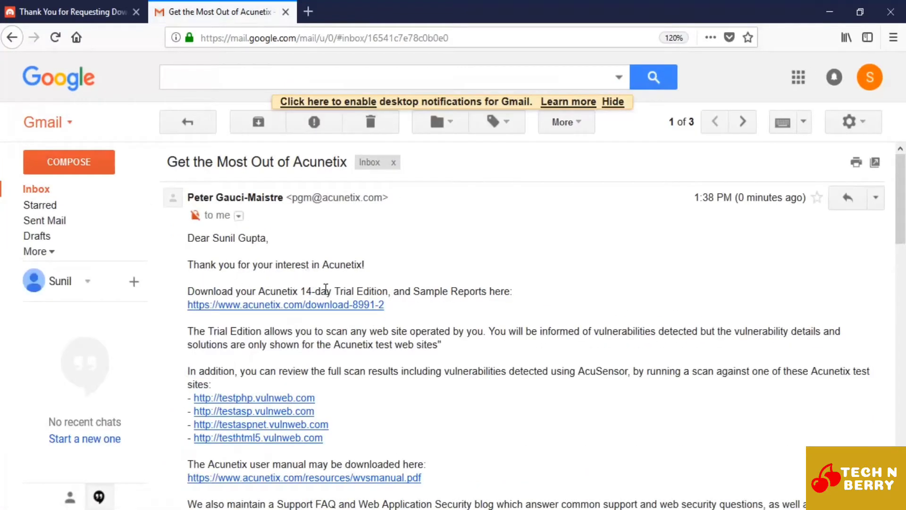
drag(332, 291, 402, 295)
click(415, 315)
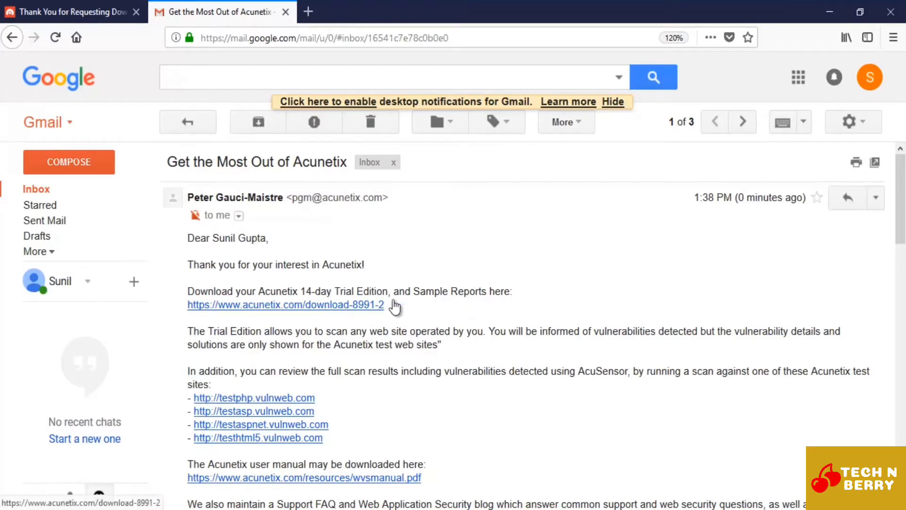
scroll(500, 257, down, 4)
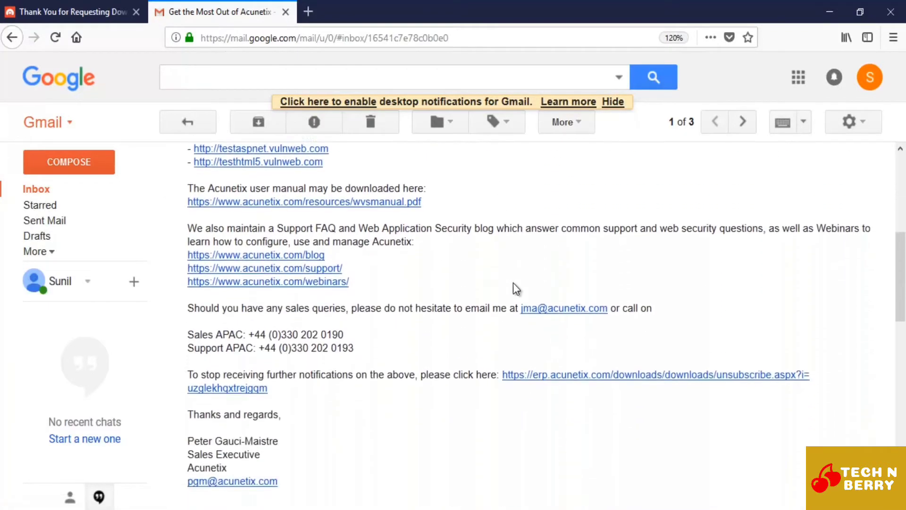
scroll(500, 288, up, 5)
click(330, 312)
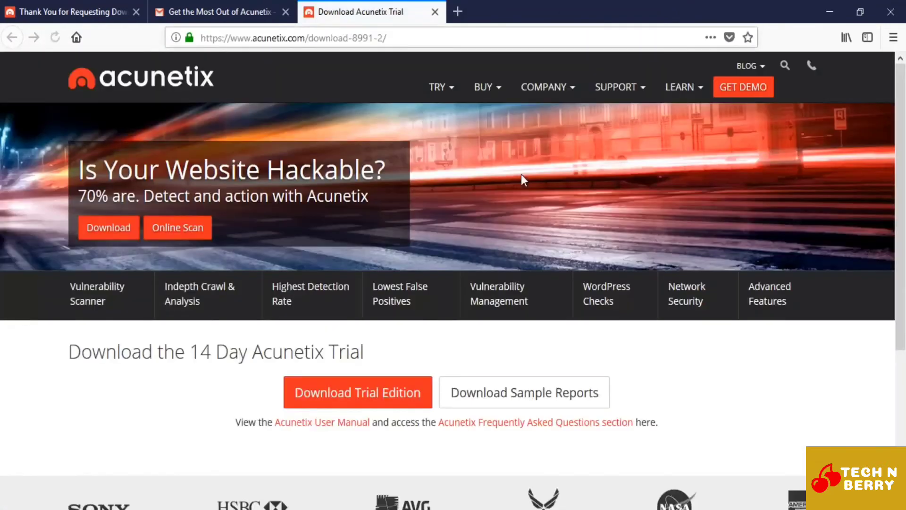
Step: Download the Trial Edition and save the installer file acunetix_trial.exe
scroll(496, 328, down, 5)
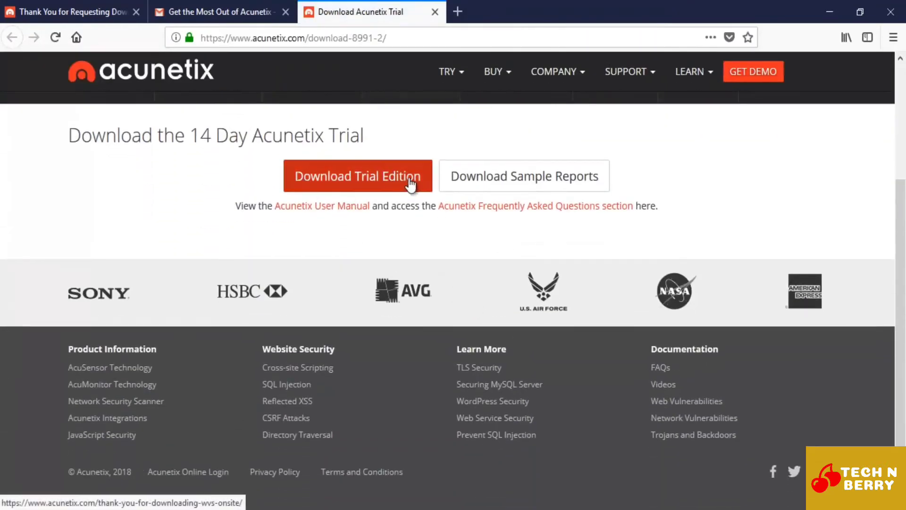
click(364, 189)
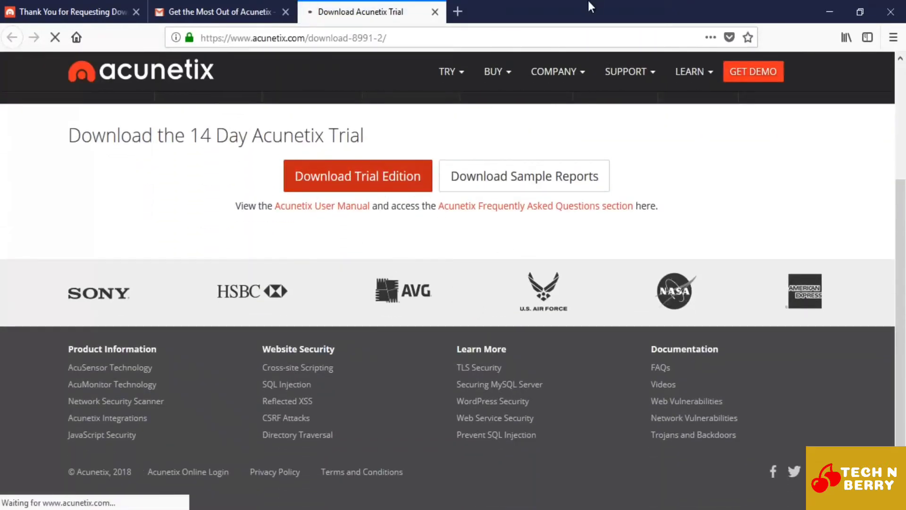
scroll(480, 281, down, 3)
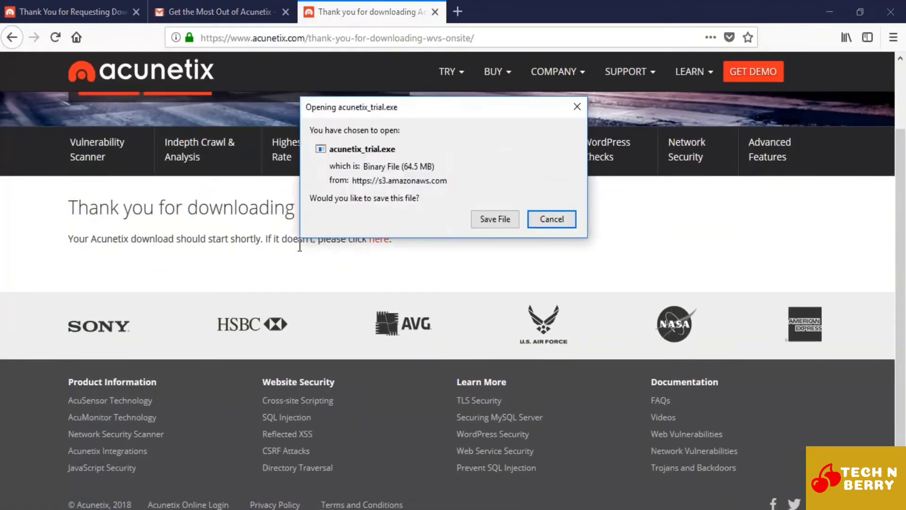
click(437, 171)
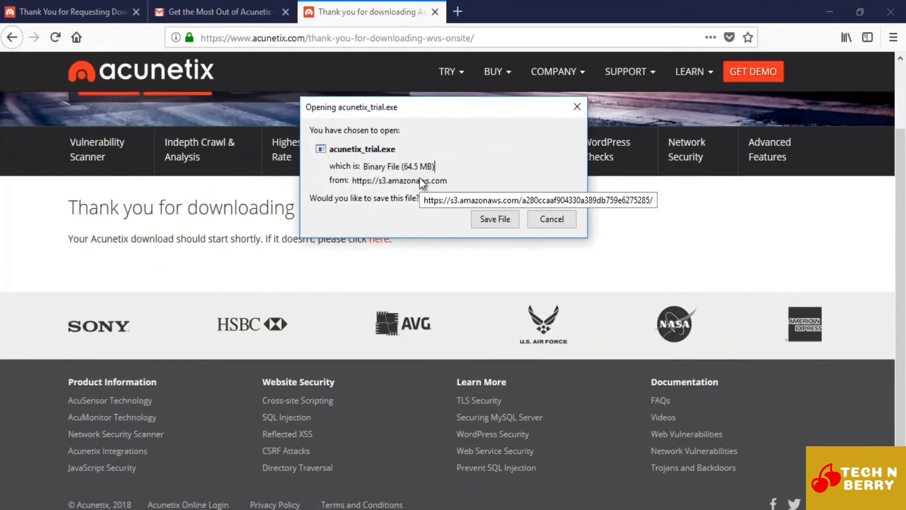
click(494, 220)
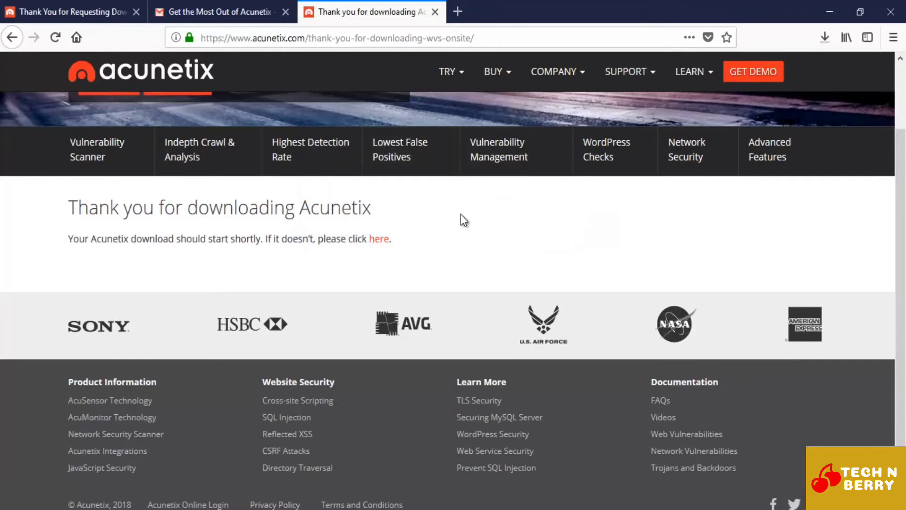
Step: Run the downloaded acunetix_trial.exe, allow it to open, and advance the setup wizard to the License Agreement
scroll(462, 214, up, 3)
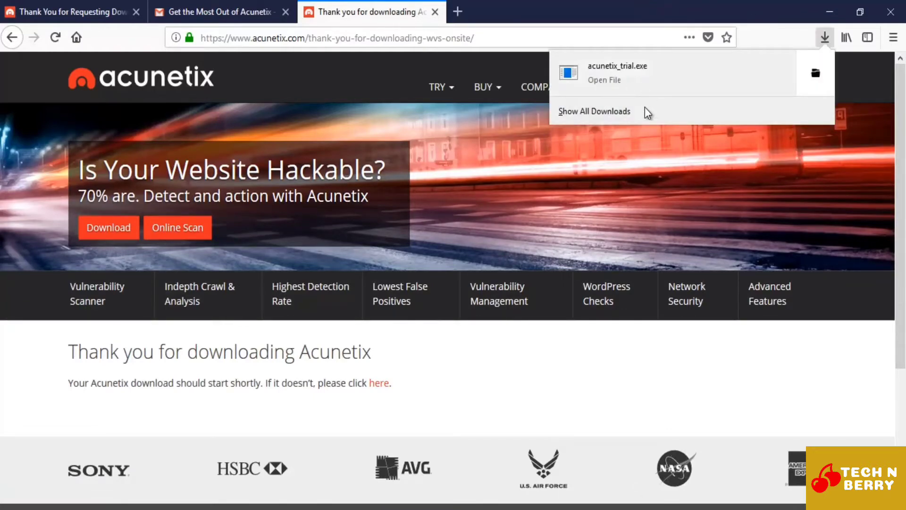
click(642, 71)
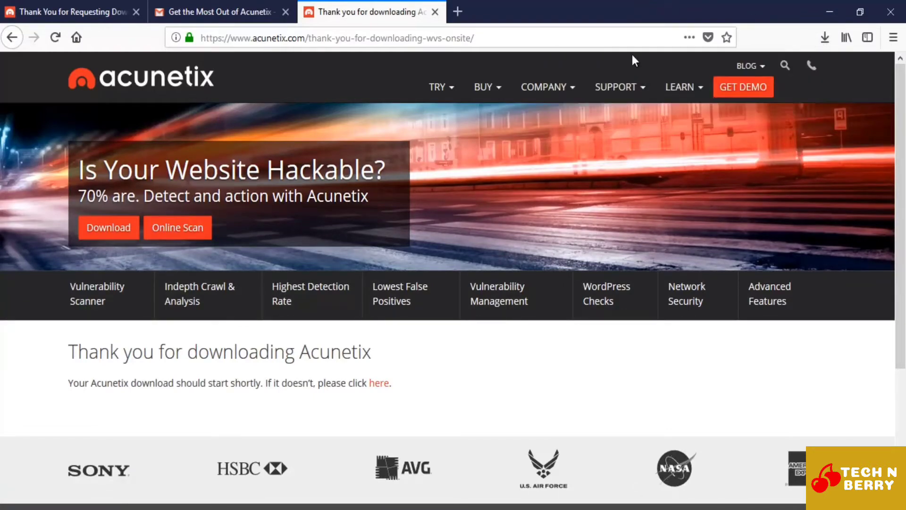
mouse_move(543, 86)
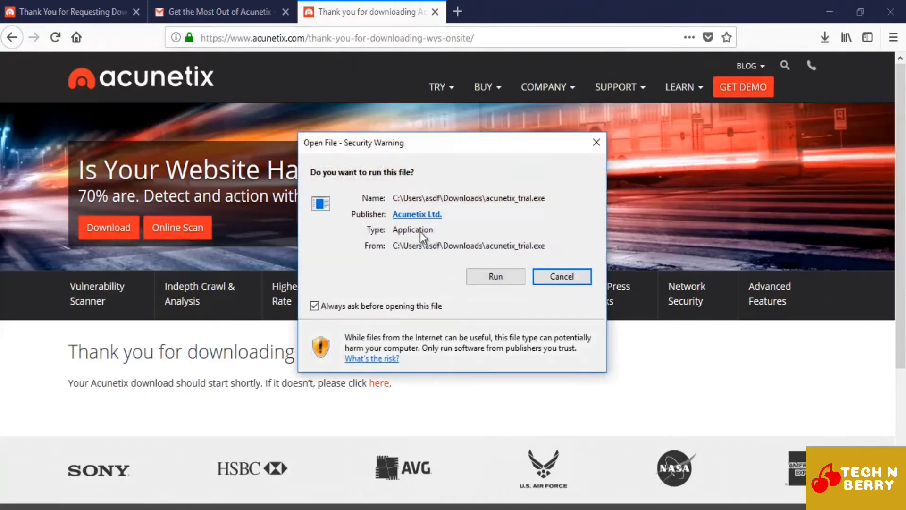
click(490, 277)
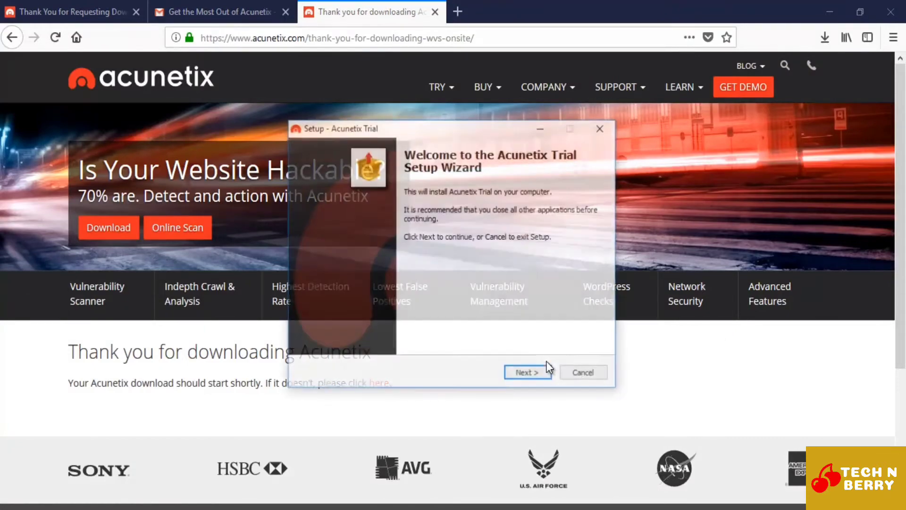
click(521, 376)
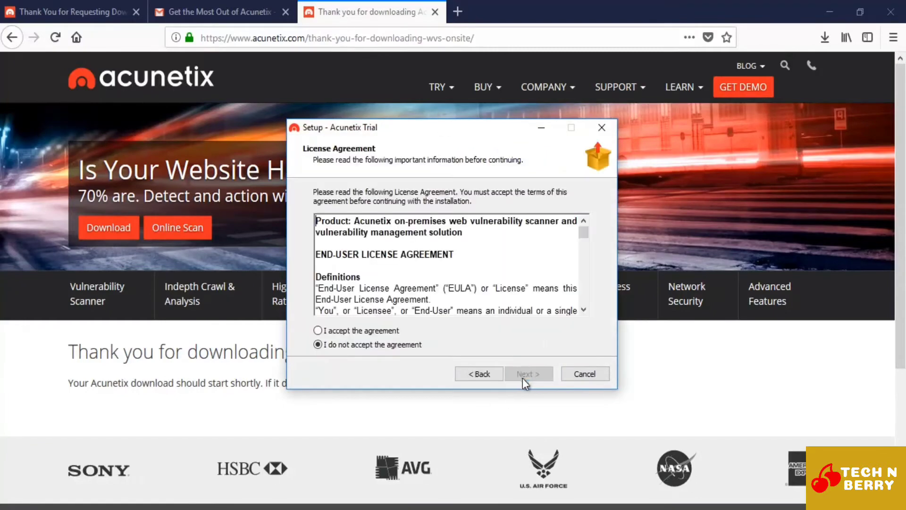
Step: Accept the license agreement, continue to the administrative user setup, and enter the administrator's email
click(373, 331)
click(522, 375)
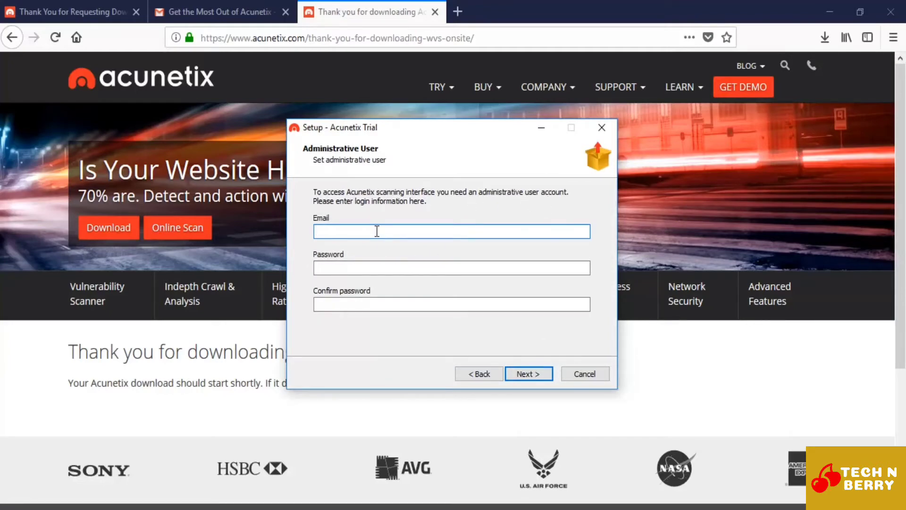
text(g)
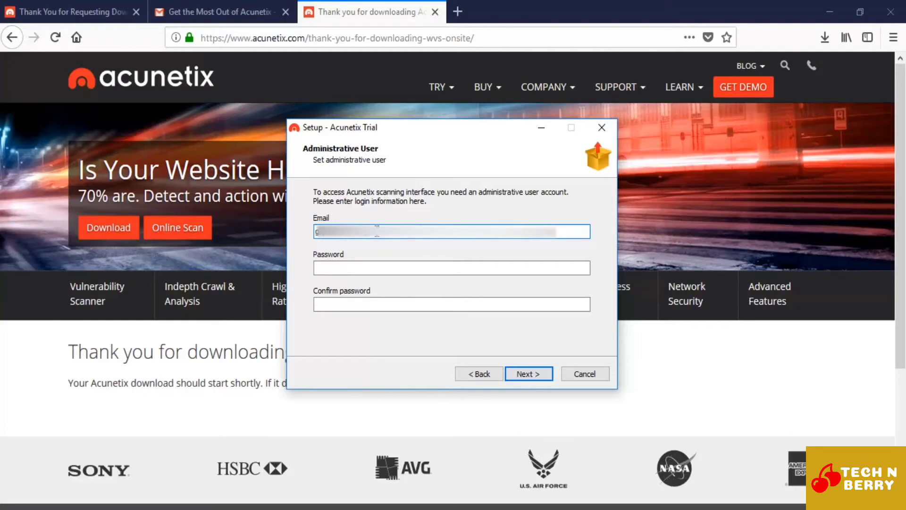
key(Tab)
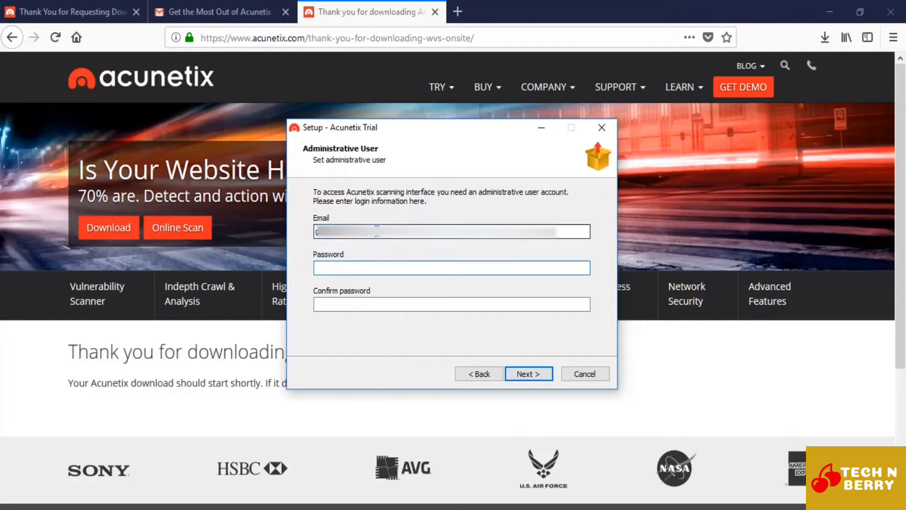
Step: Try to continue with a first administrative user password and its confirmation, and dismiss the password requirements notice
text(••••••••)
text(•••)
key(Tab)
text(••••••••)
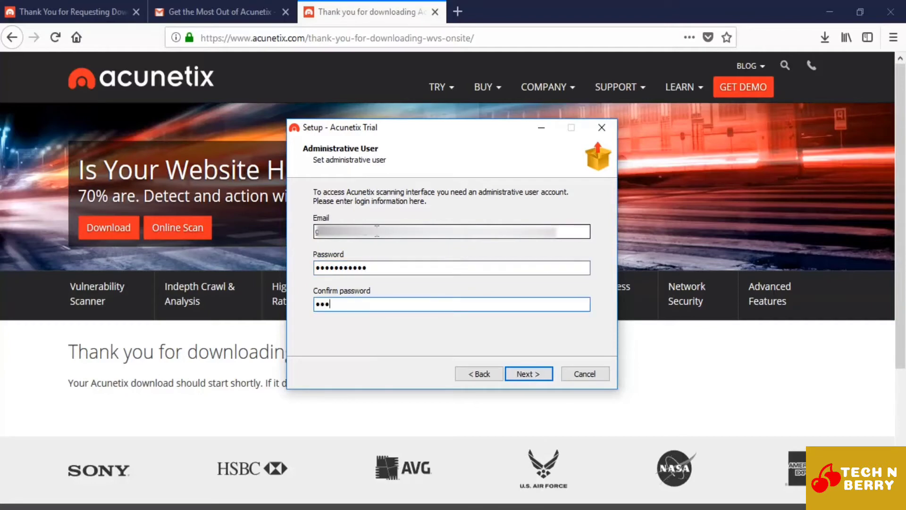
text(•••)
click(532, 373)
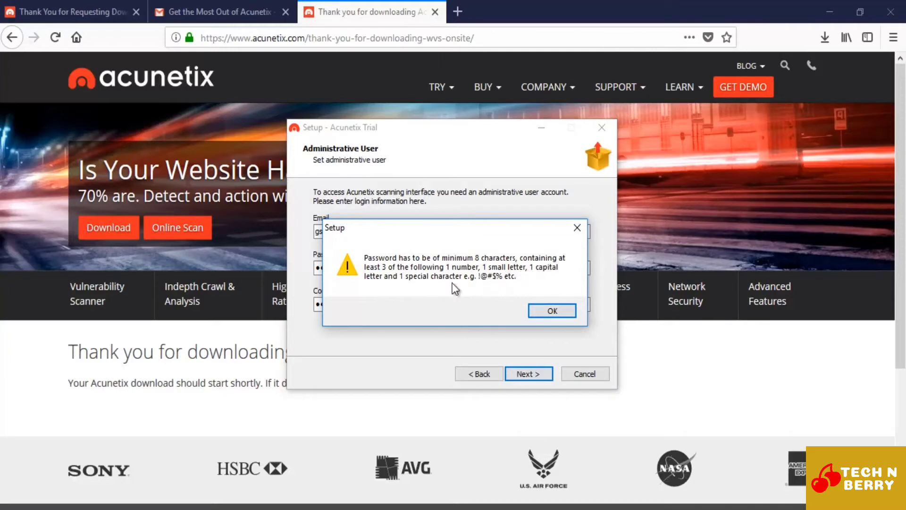
click(554, 309)
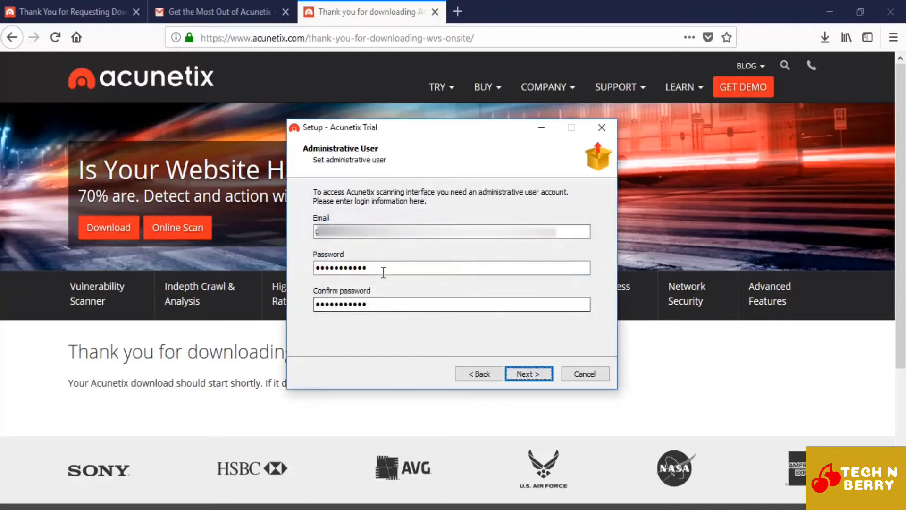
Step: Replace the administrative user's password with a new one that meets the complexity requirements
drag(384, 269, 265, 264)
key(BackSpace)
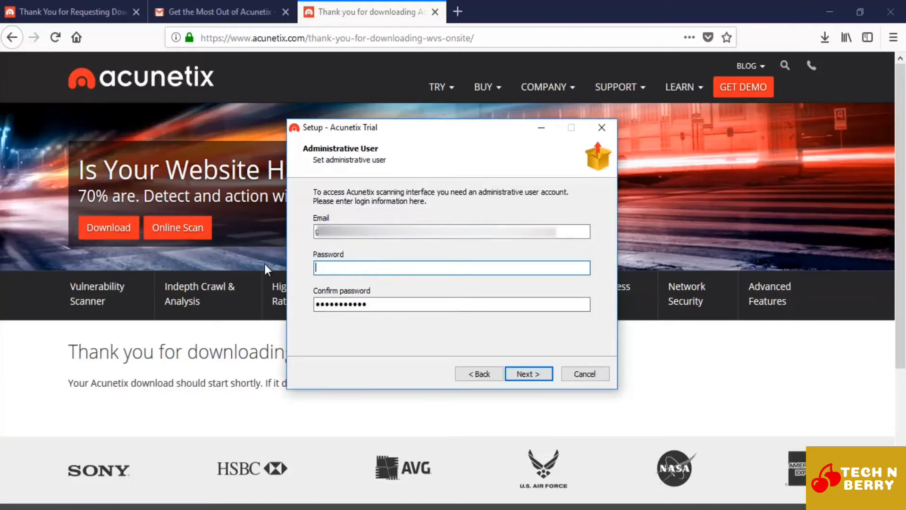
text(•••)
key(BackSpace)
key(BackSpace)
text(•••)
key(Tab)
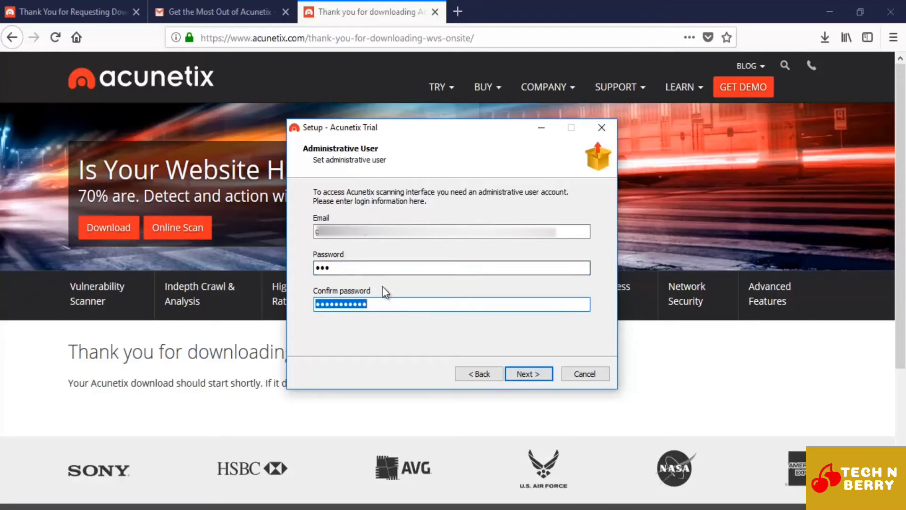
click(379, 266)
key(Caps_Lock)
text(•••)
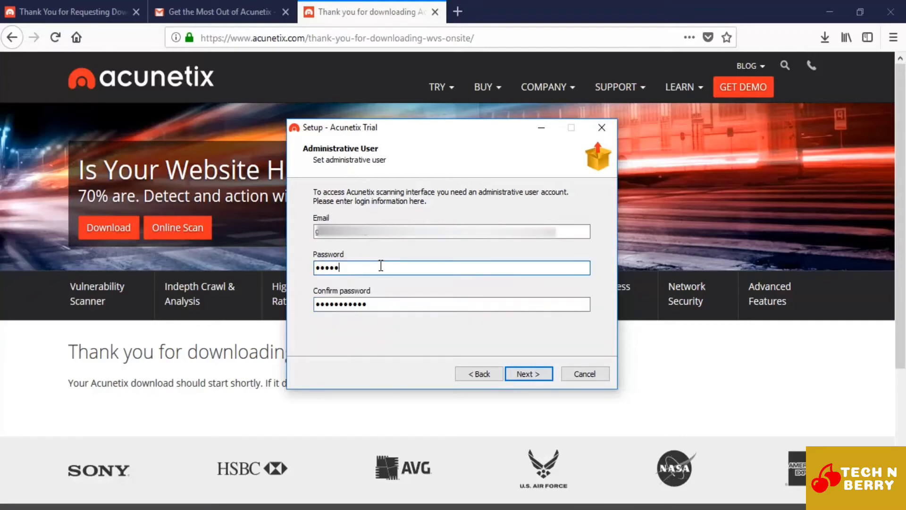
text(•••••)
key(Tab)
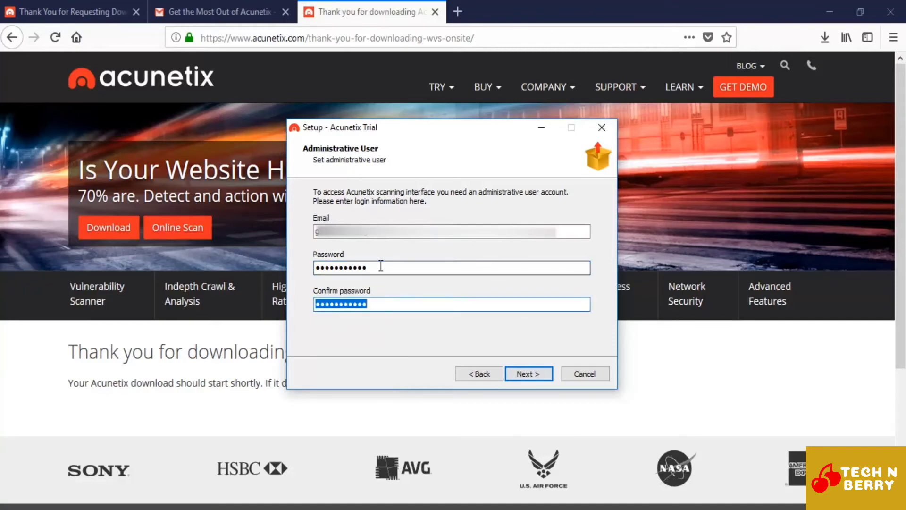
Step: Re-enter the new administrative password in the confirmation field and continue to the server information
key(BackSpace)
text(•••)
key(Tab)
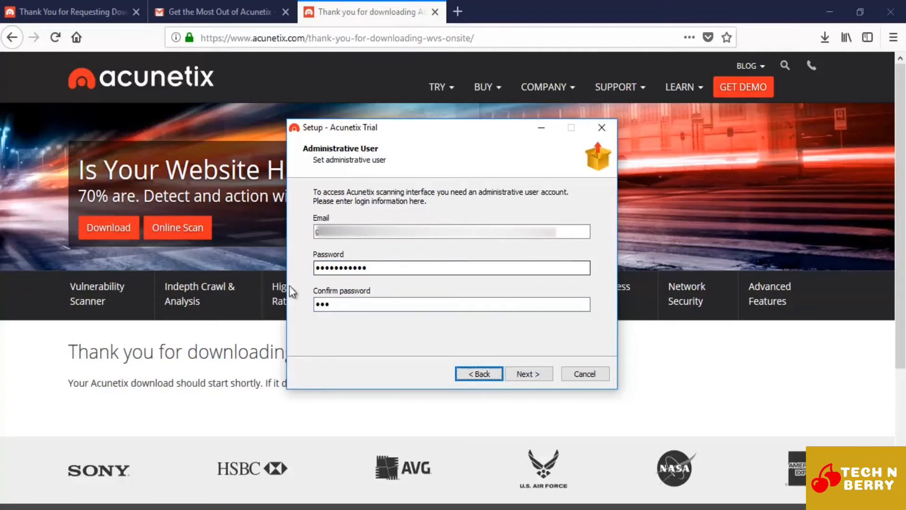
click(362, 304)
text(••••••)
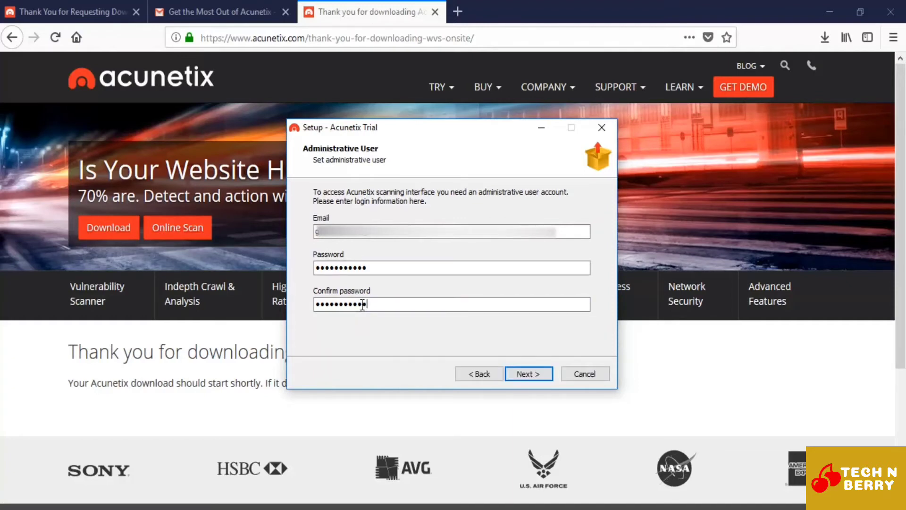
text(••)
click(529, 374)
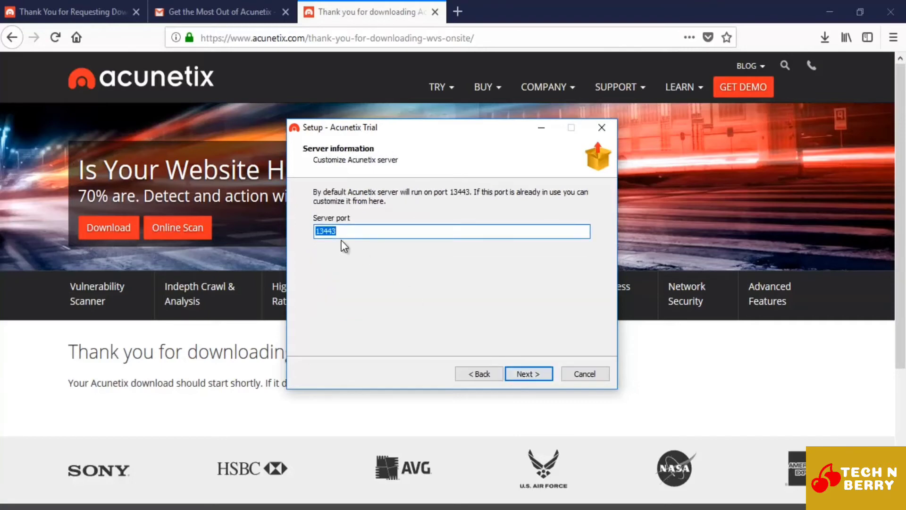
Step: Keep 13443 as the Acunetix server port and continue to the additional tasks
click(350, 233)
drag(350, 232, 318, 232)
click(529, 373)
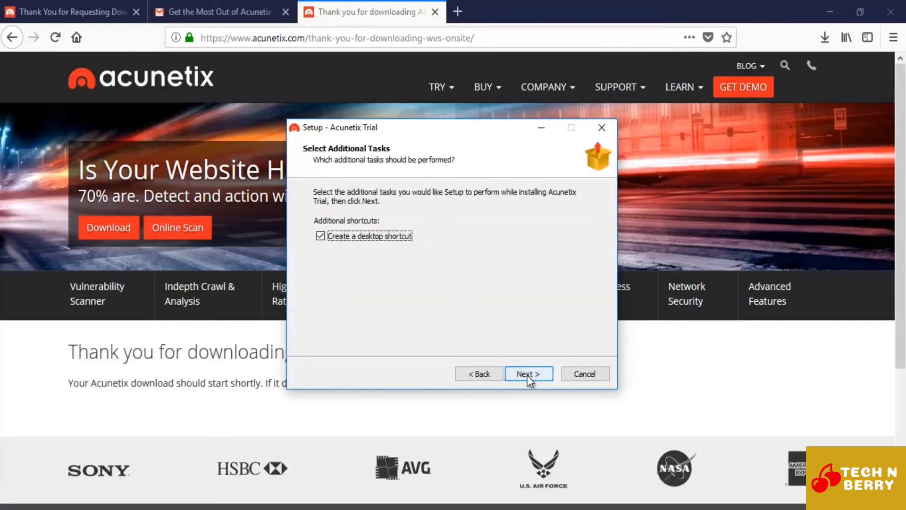
Step: Install Acunetix Trial with a desktop shortcut, accept the Acunetix WVS Root Authority certificate, and finish the setup
click(528, 375)
click(527, 374)
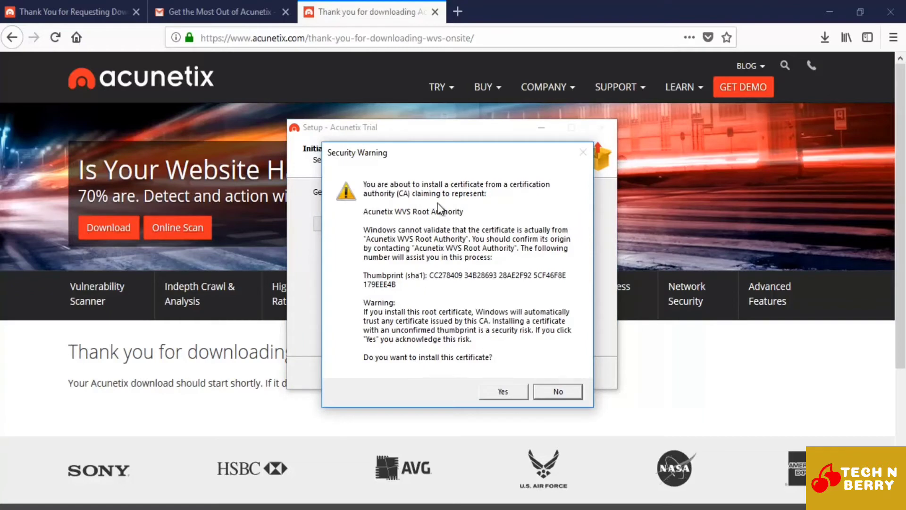
click(504, 391)
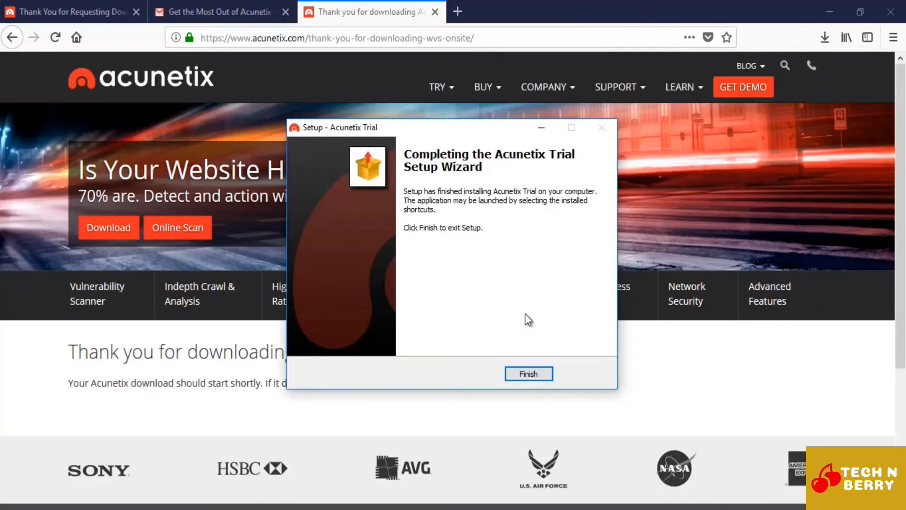
click(533, 372)
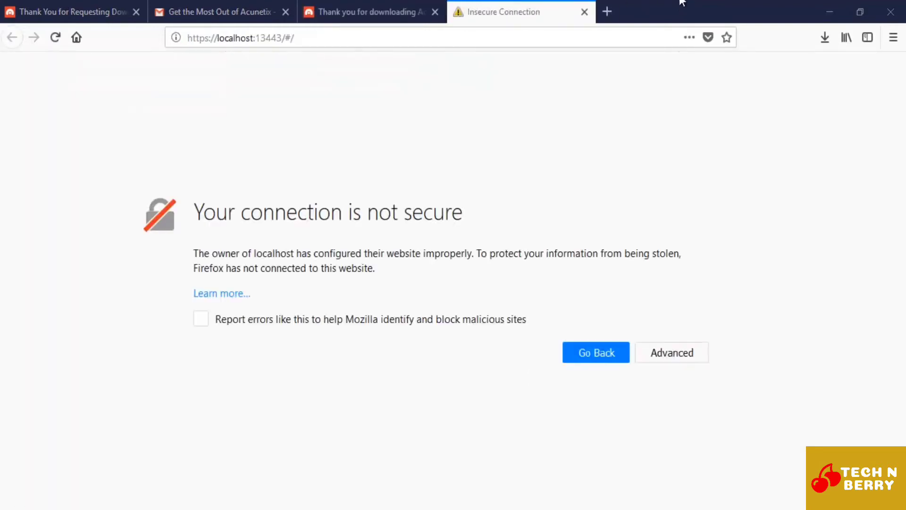
drag(293, 43, 224, 42)
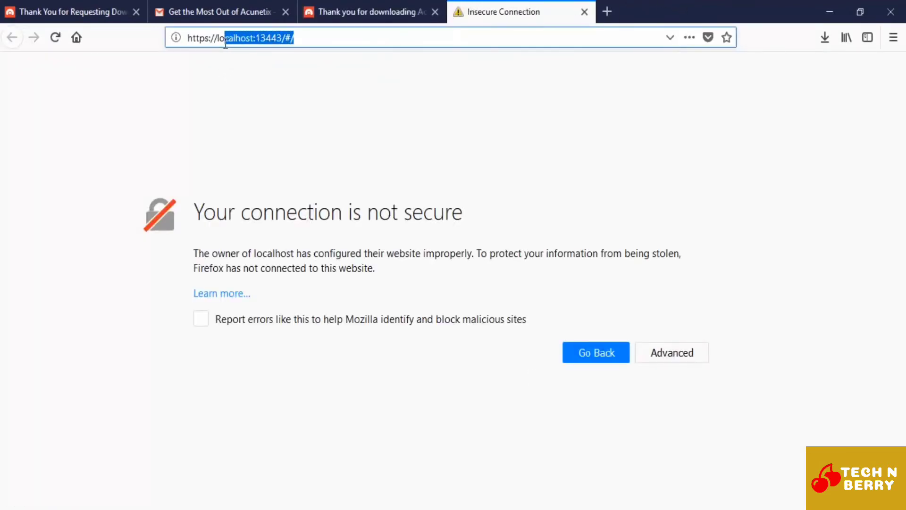
click(291, 42)
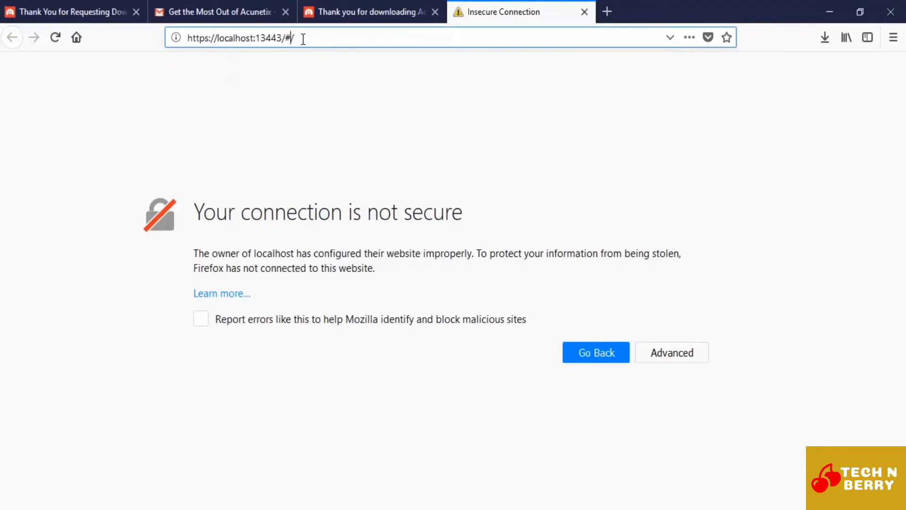
click(303, 90)
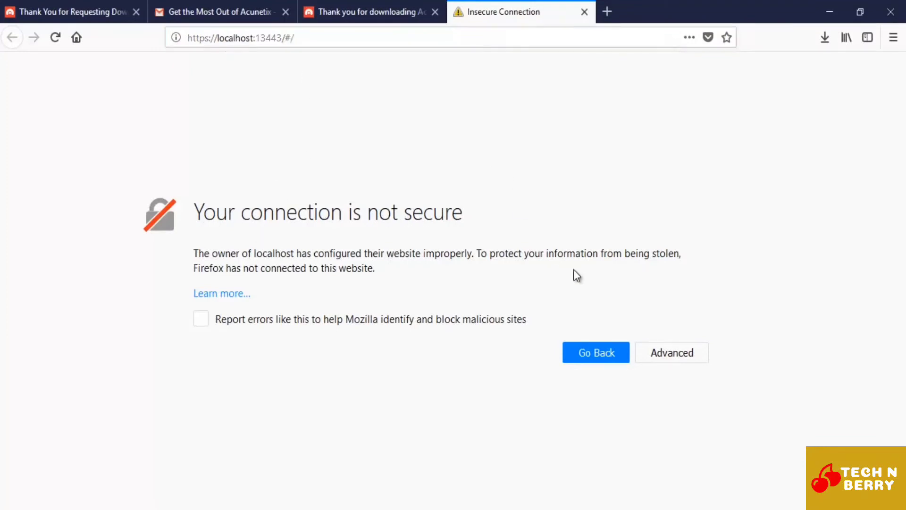
click(671, 355)
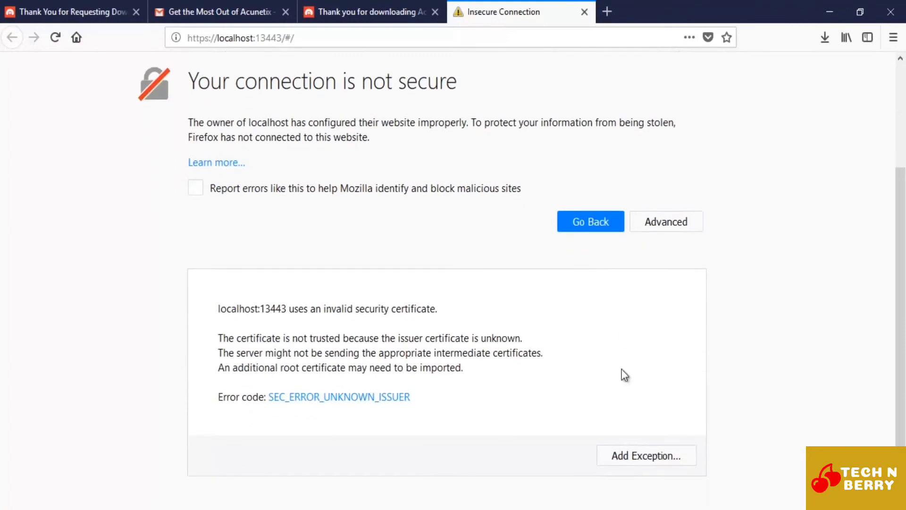
click(640, 457)
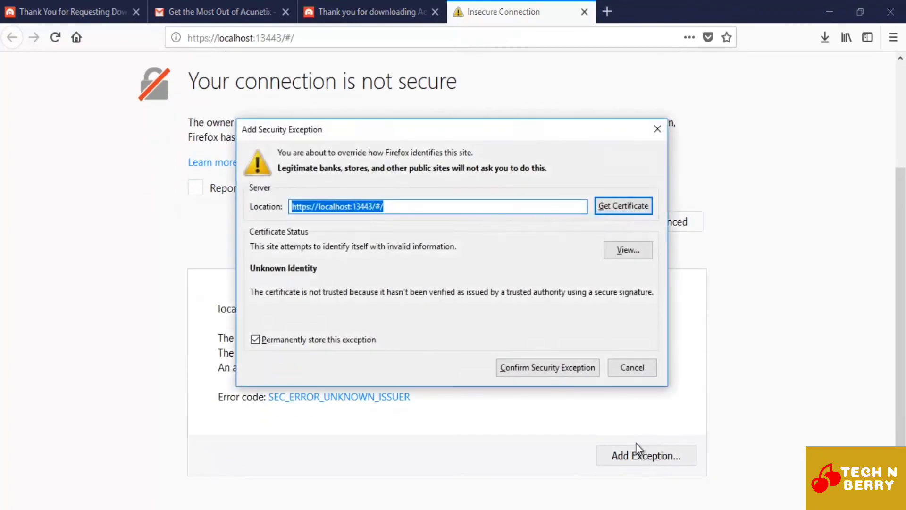
click(556, 367)
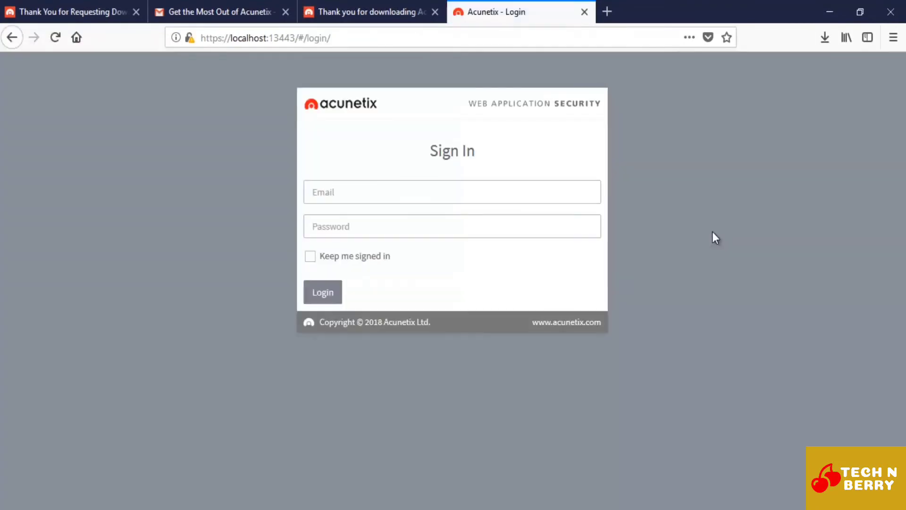
Step: Close the three other browser tabs, keeping only the Acunetix login page
click(136, 12)
click(137, 12)
click(136, 12)
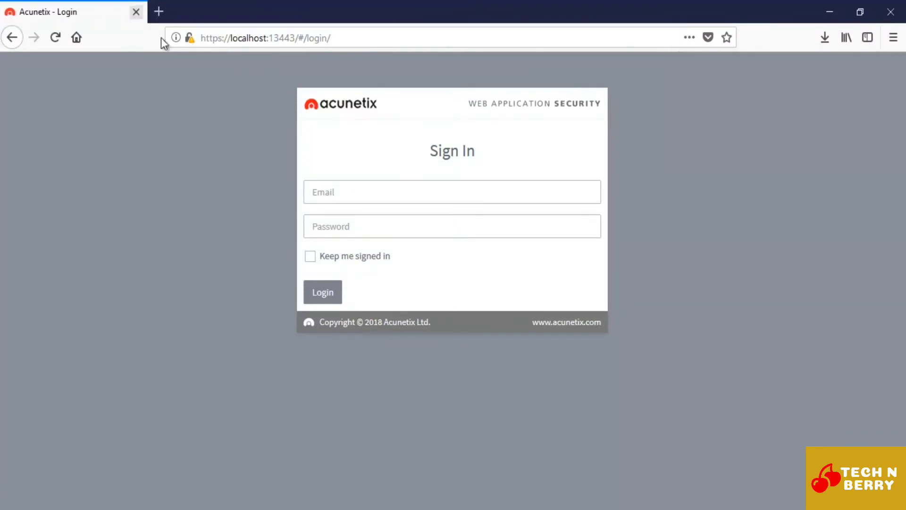
Step: Sign in to Acunetix with the administrator's email and account password
click(343, 192)
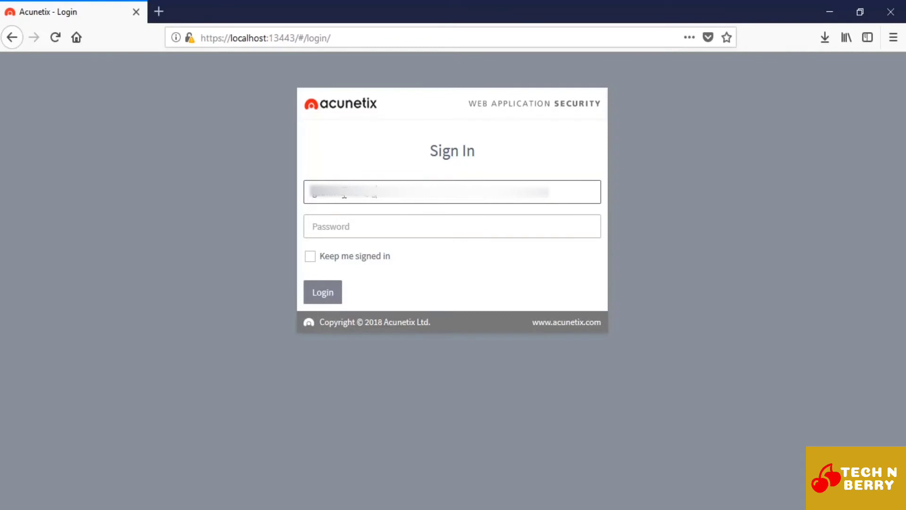
key(Tab)
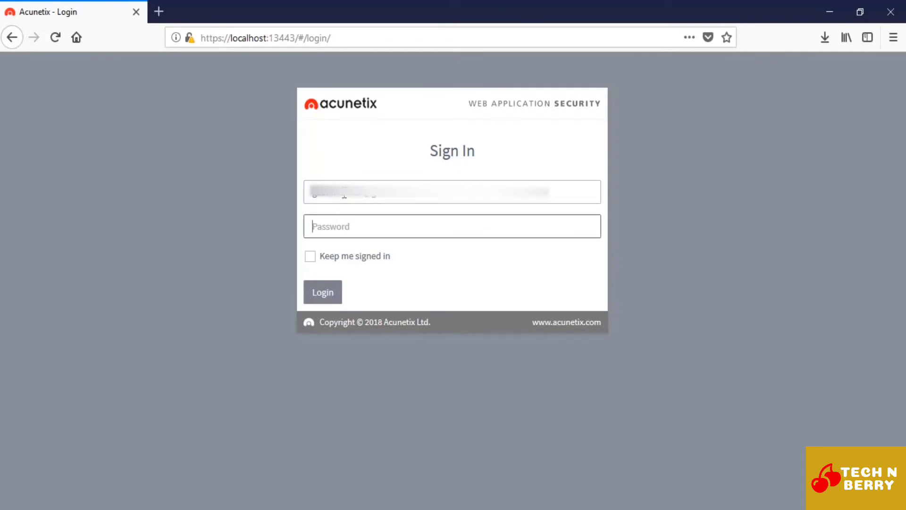
text(*****)
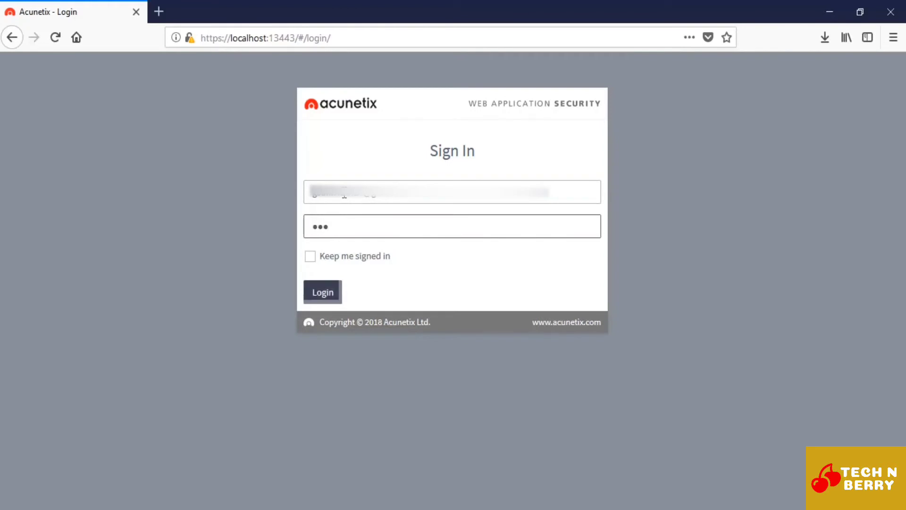
text(******)
click(323, 290)
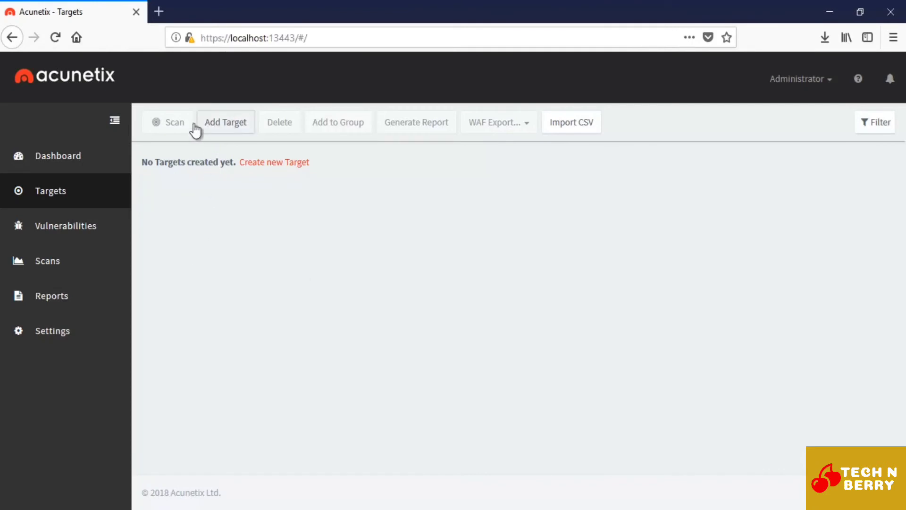
click(226, 125)
click(335, 155)
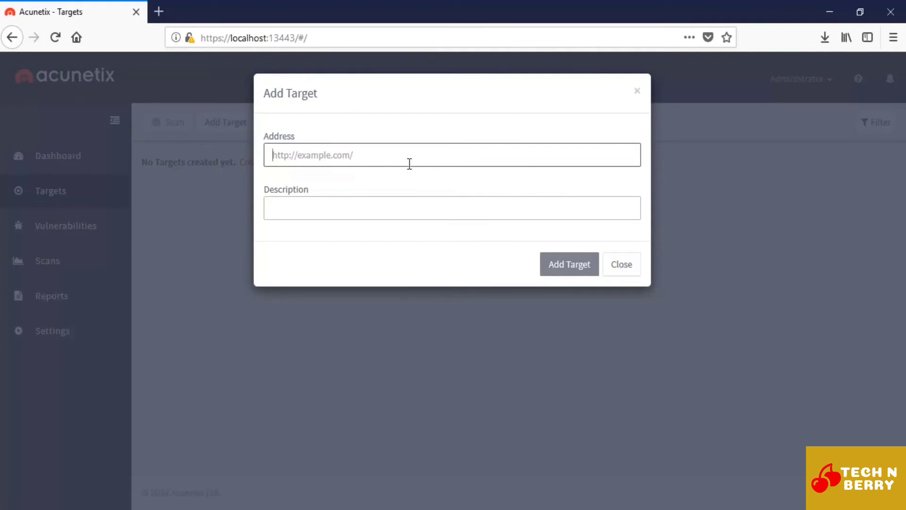
text(http)
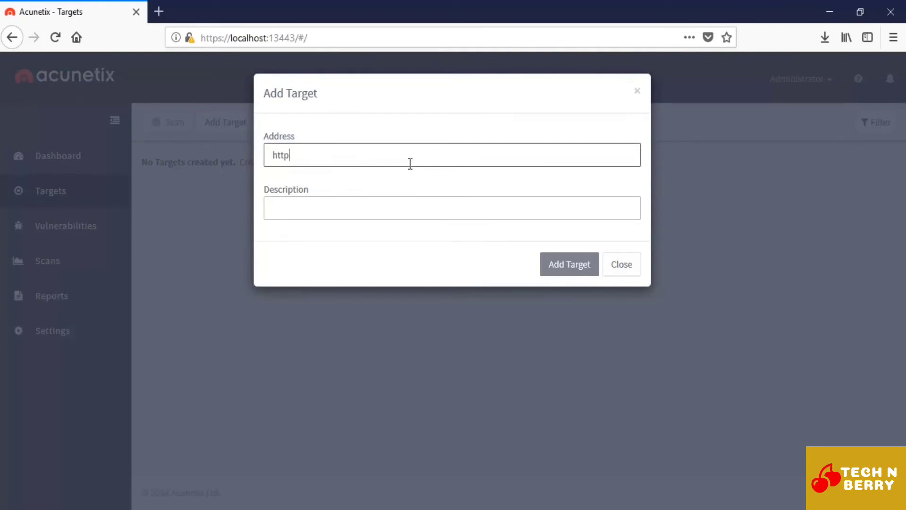
text(://www.v)
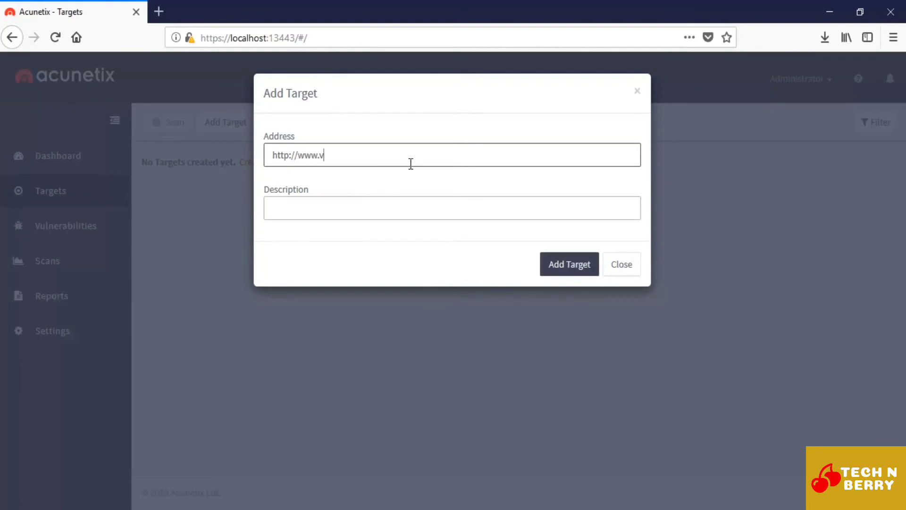
text(ulnweb.com)
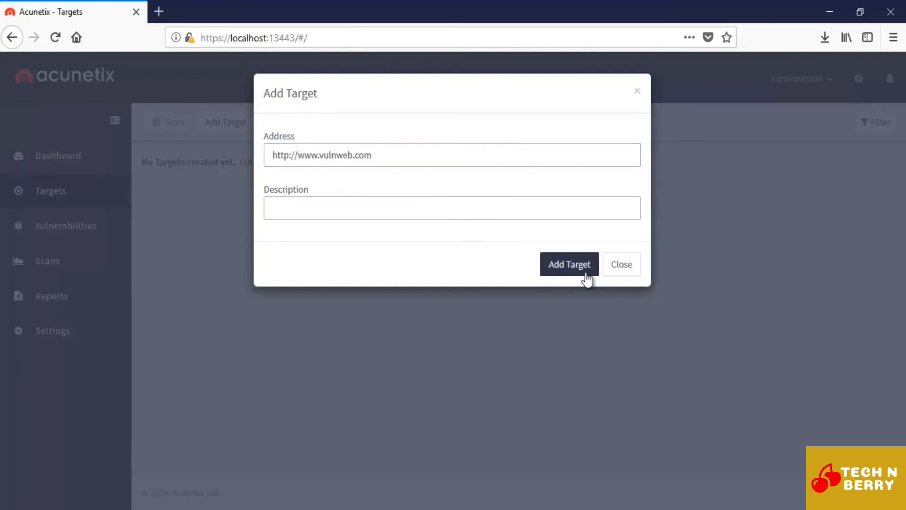
click(571, 265)
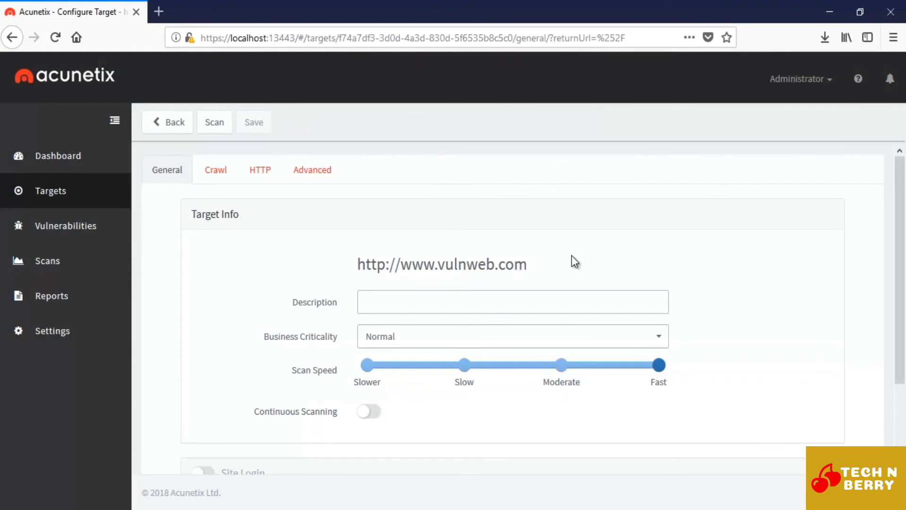
mouse_move(903, 254)
mouse_down()
mouse_move(904, 345)
mouse_move(903, 271)
mouse_up()
click(218, 126)
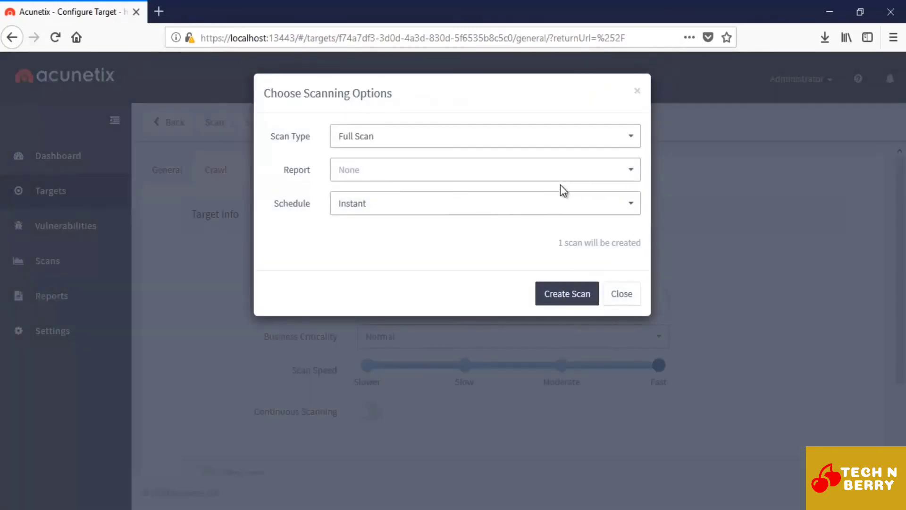
click(495, 142)
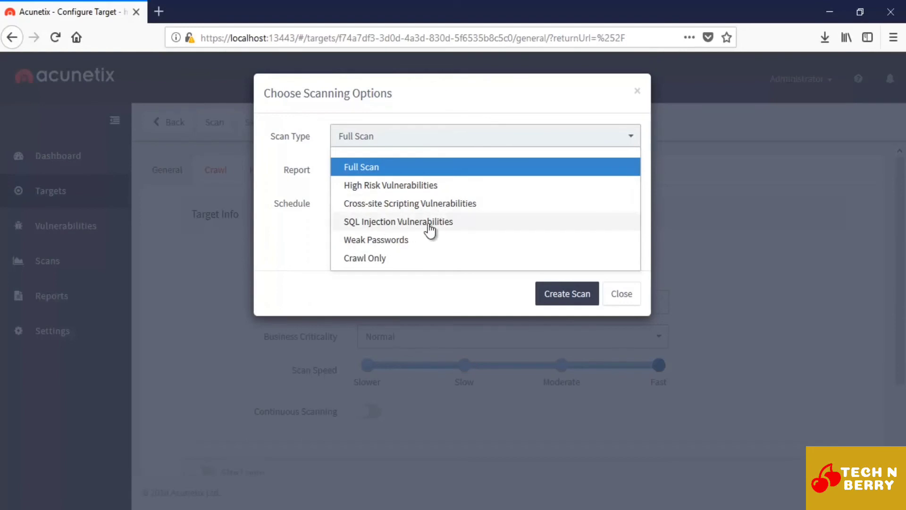
click(405, 171)
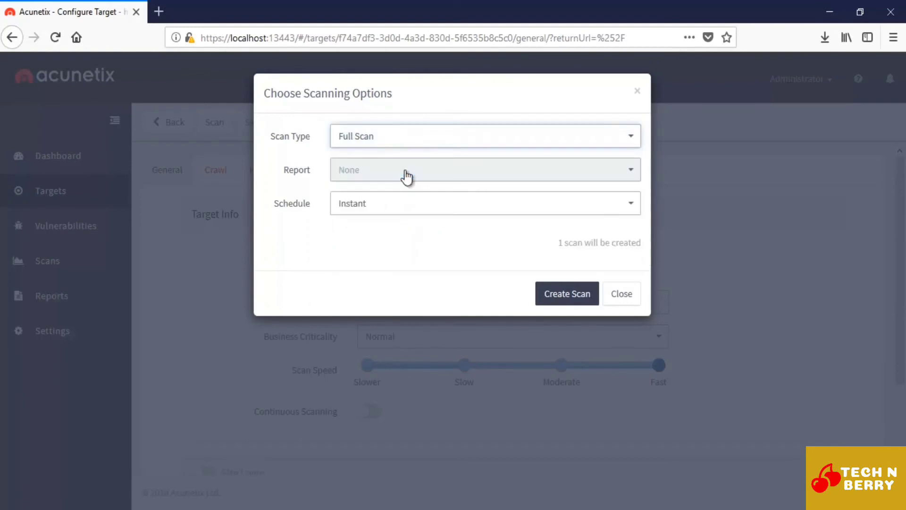
click(425, 175)
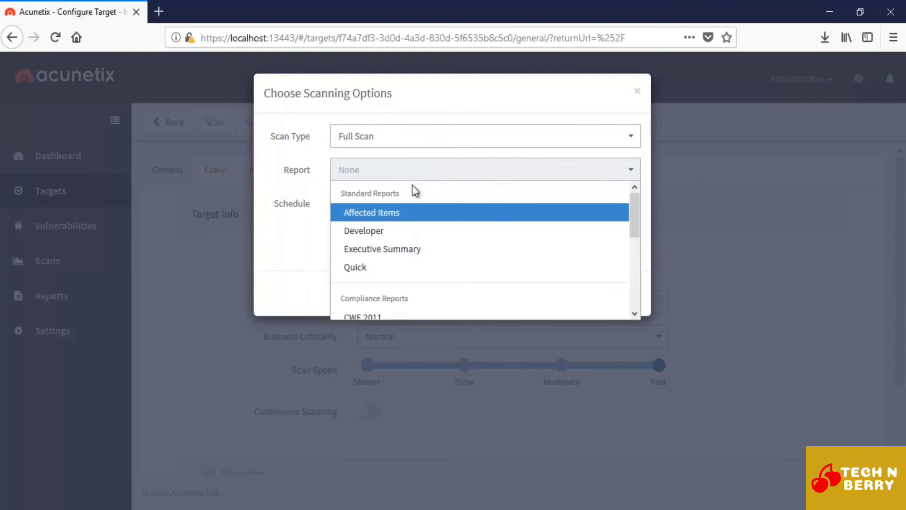
click(379, 232)
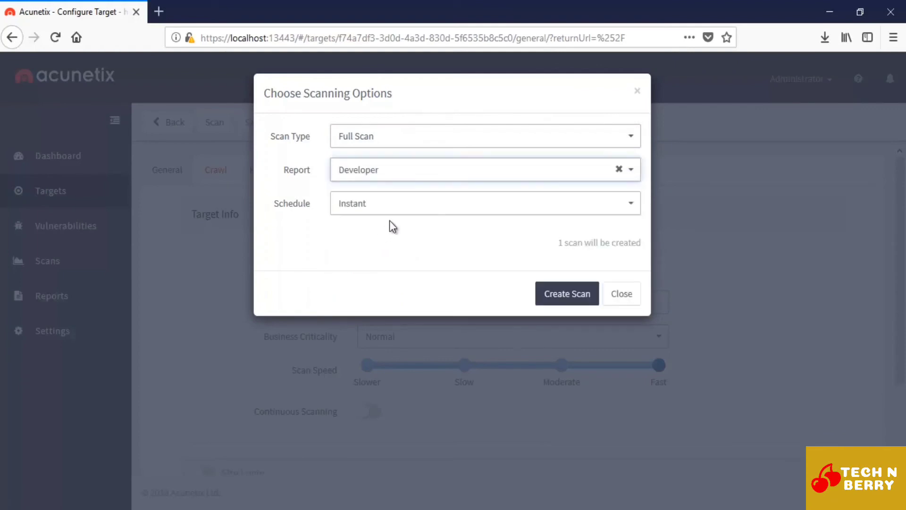
click(379, 204)
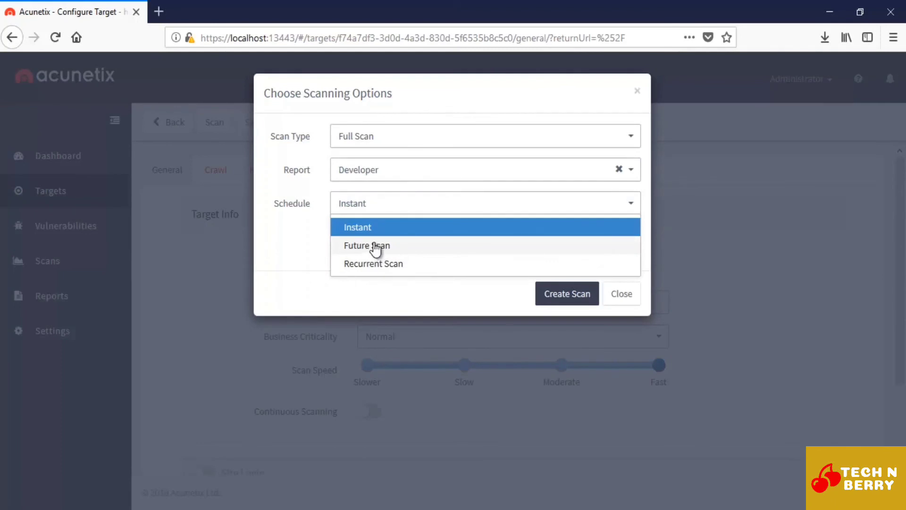
click(344, 222)
click(586, 299)
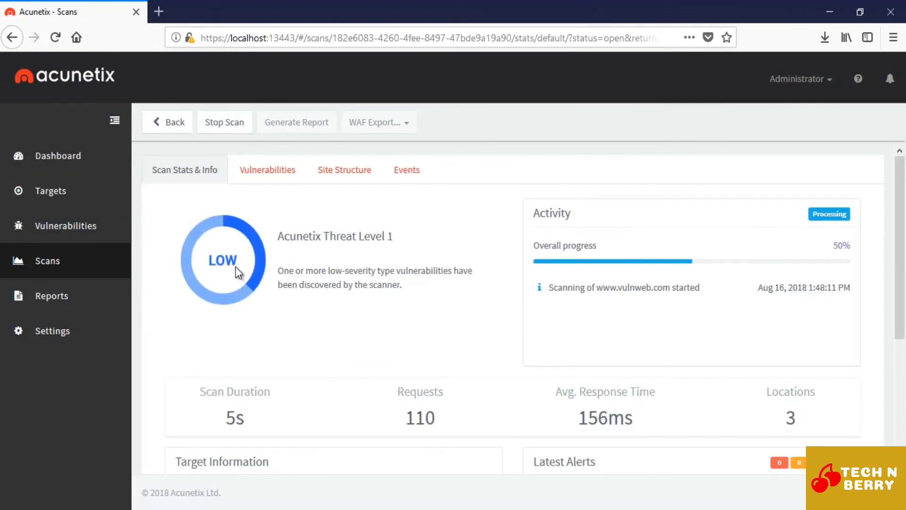
Step: Examine the running scan's threat level, overall progress, target information and latest alerts
triple_click(834, 246)
click(452, 214)
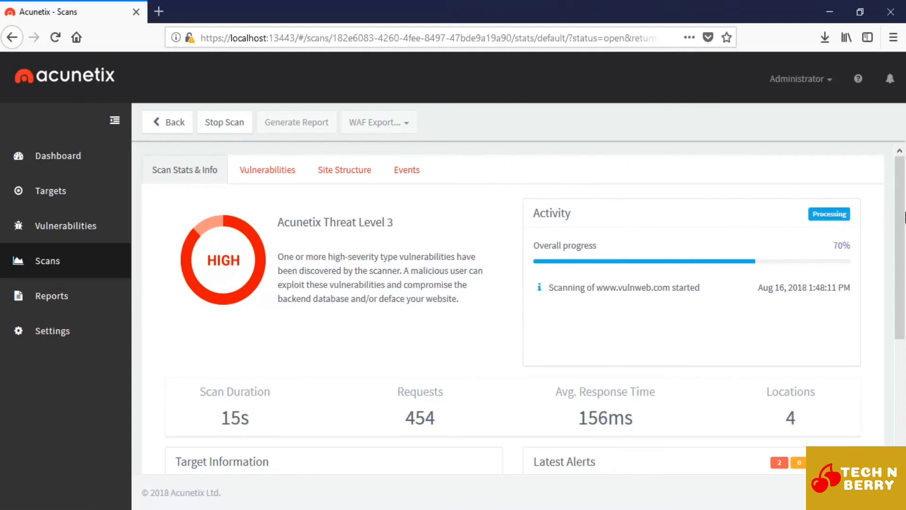
scroll(524, 307, down, 3)
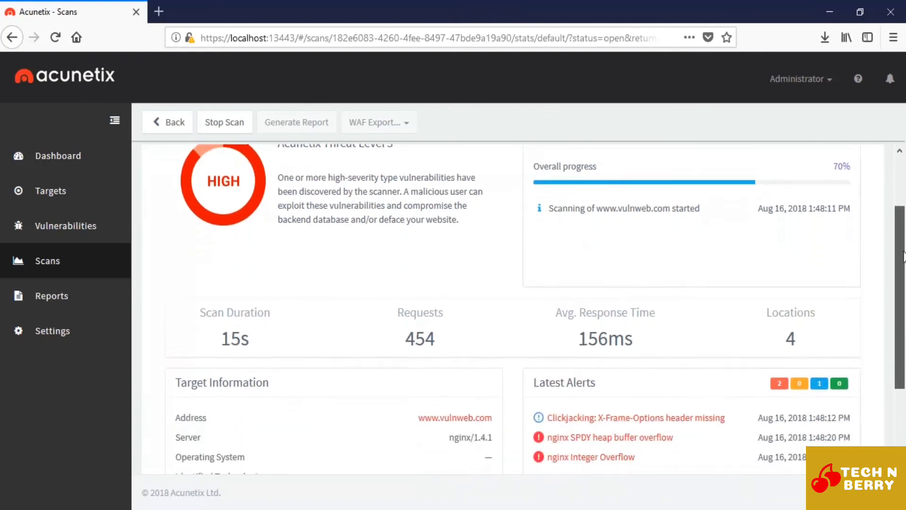
drag(900, 347, 900, 371)
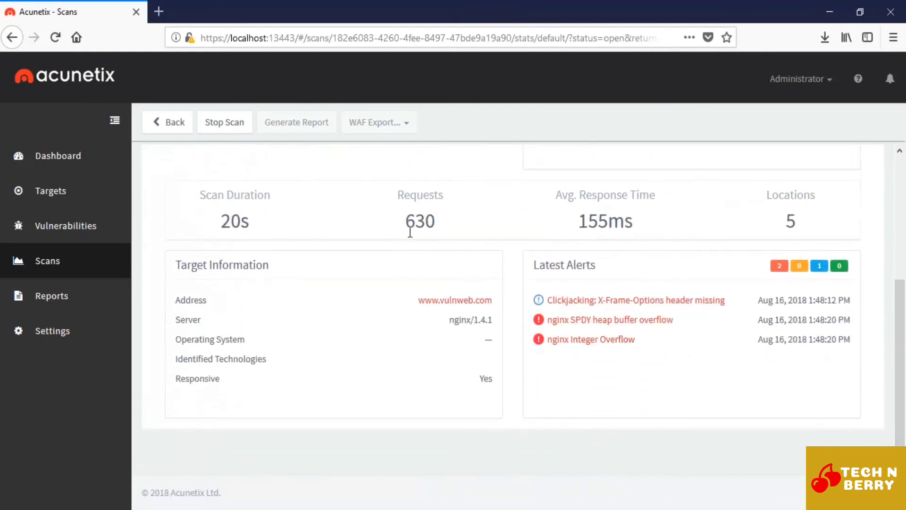
drag(417, 299, 496, 333)
click(419, 348)
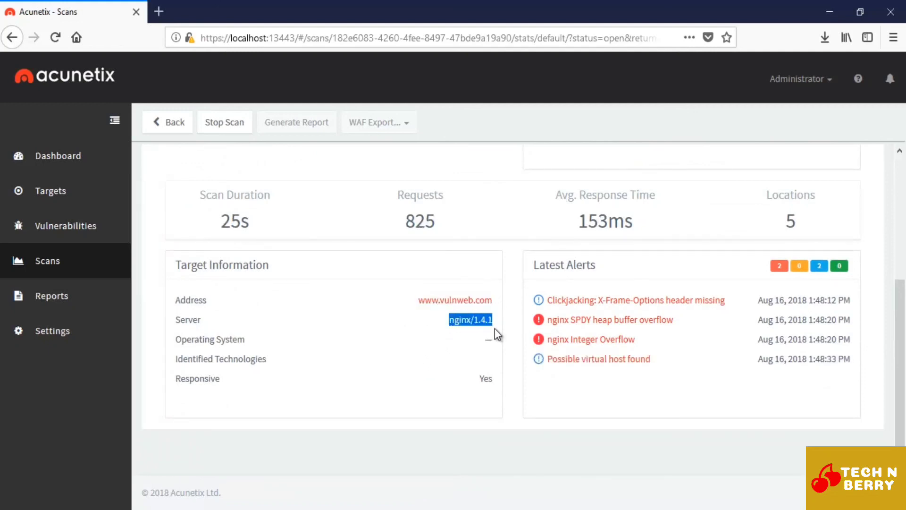
click(410, 340)
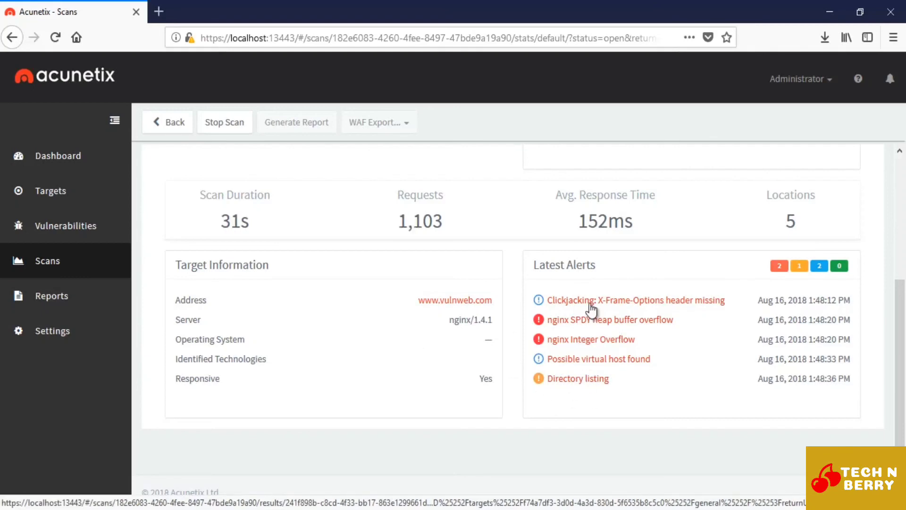
drag(900, 317, 901, 125)
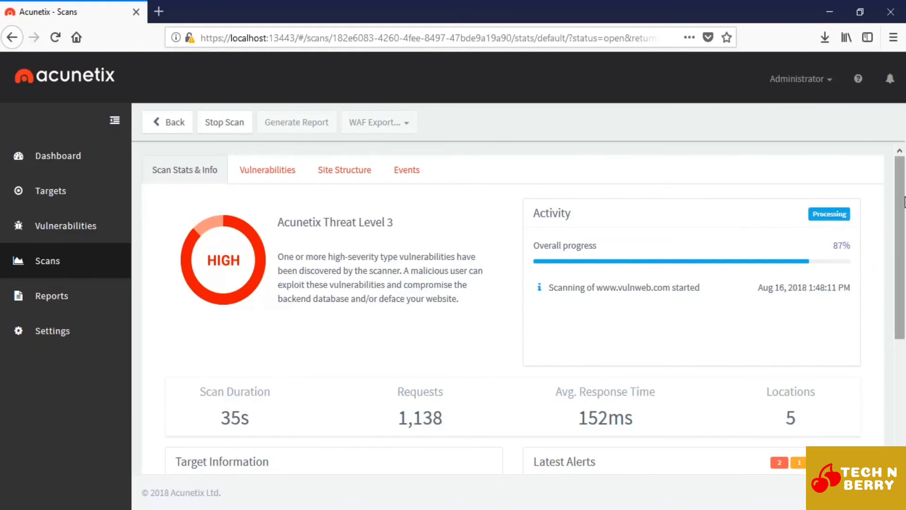
scroll(904, 202, down, 5)
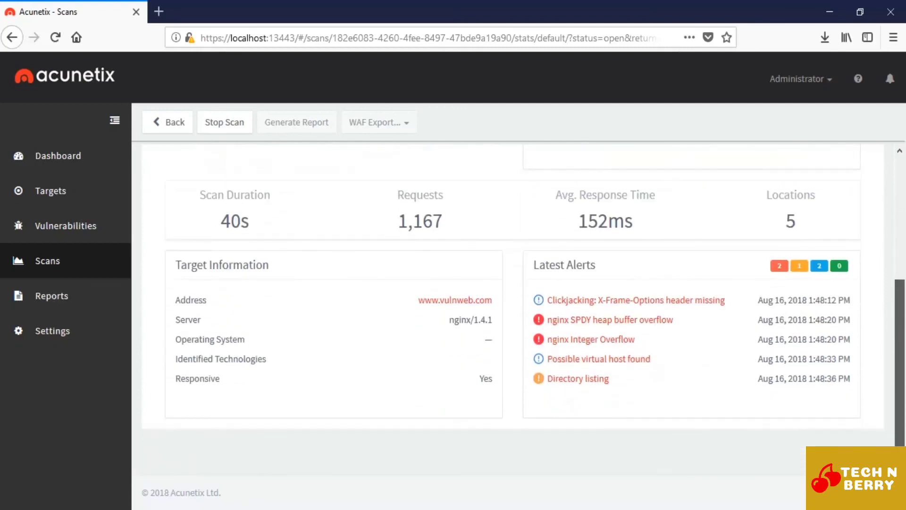
scroll(903, 207, up, 5)
drag(903, 206, 903, 189)
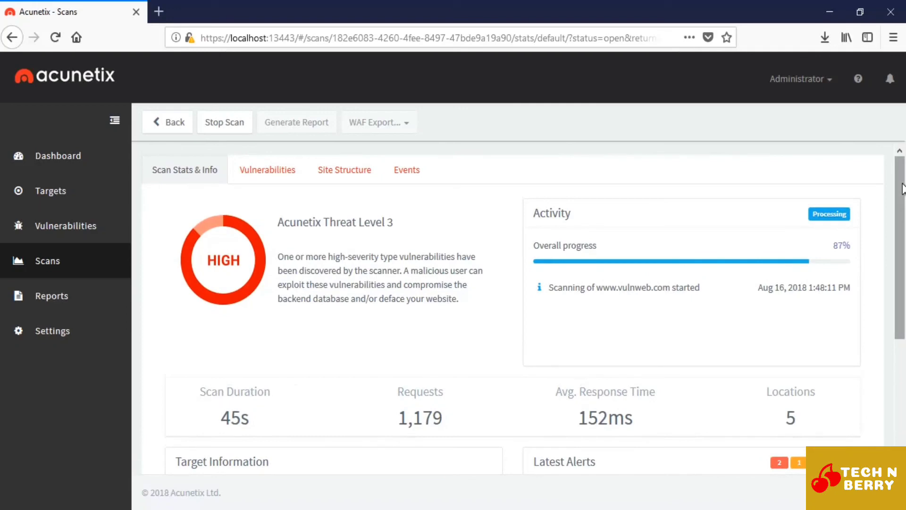